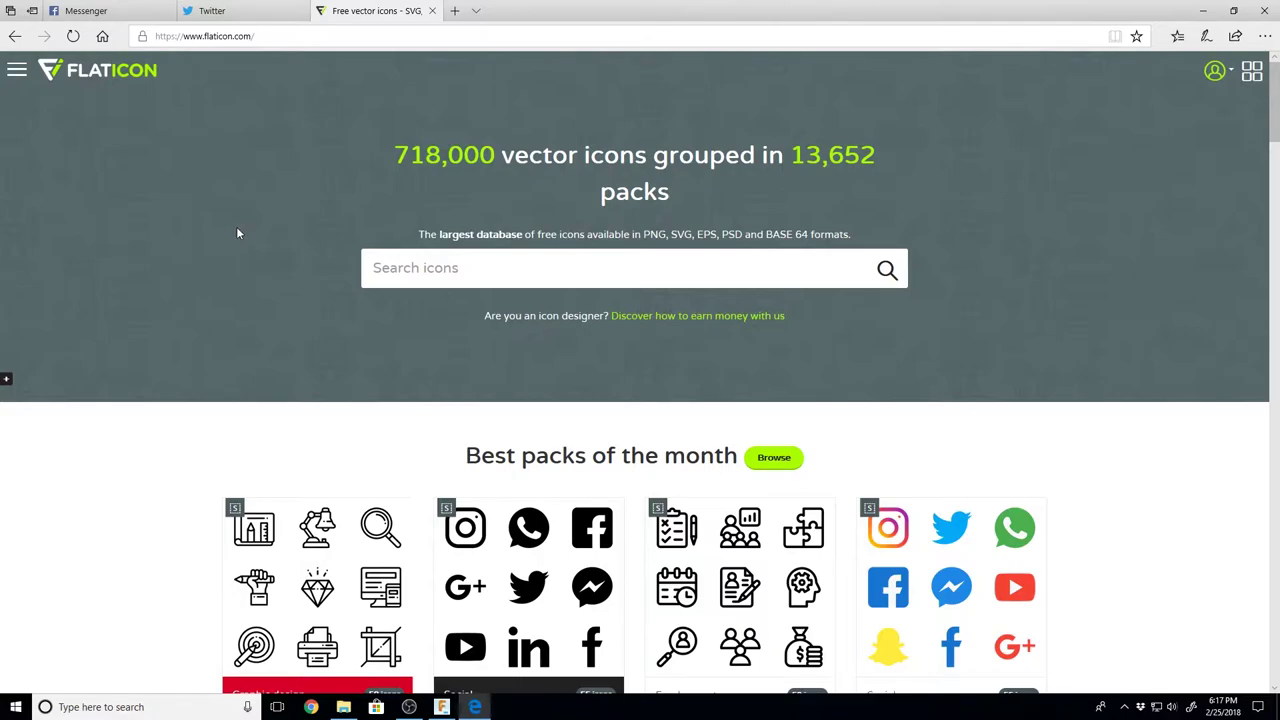
Search the Flaticon icon library for "rock horns"
scroll(248, 288, down, 2)
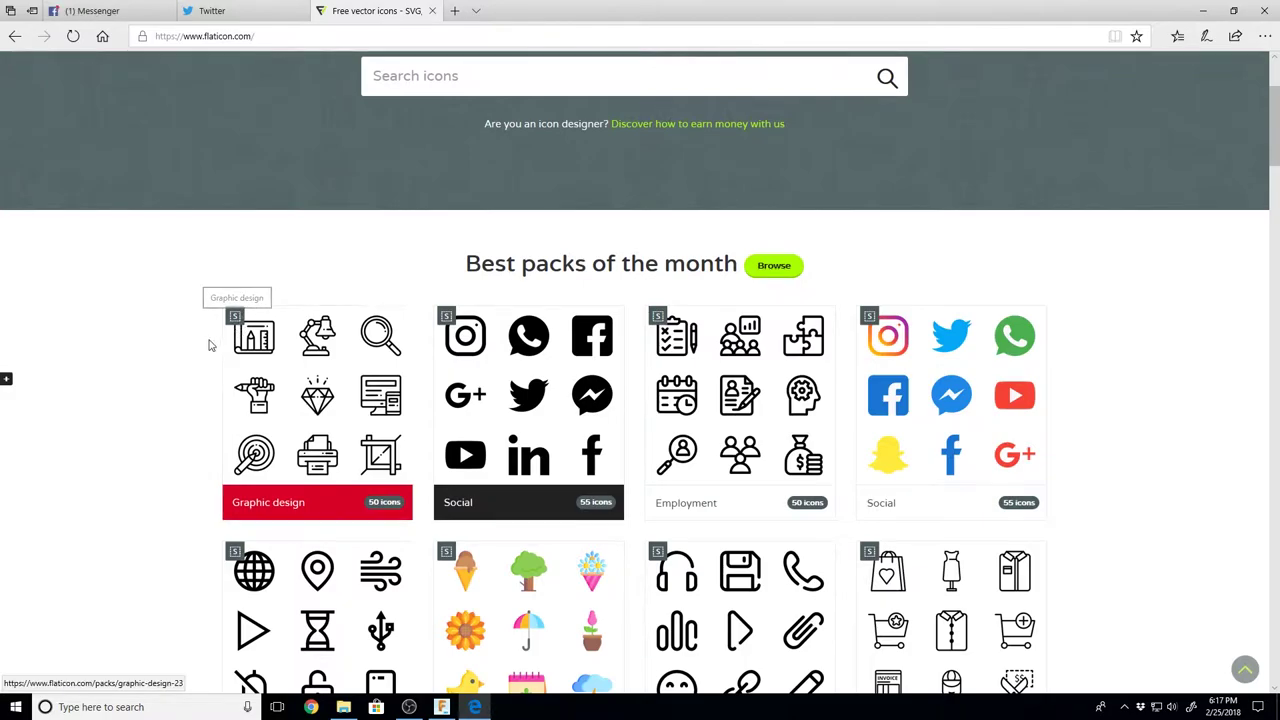
scroll(208, 340, down, 3)
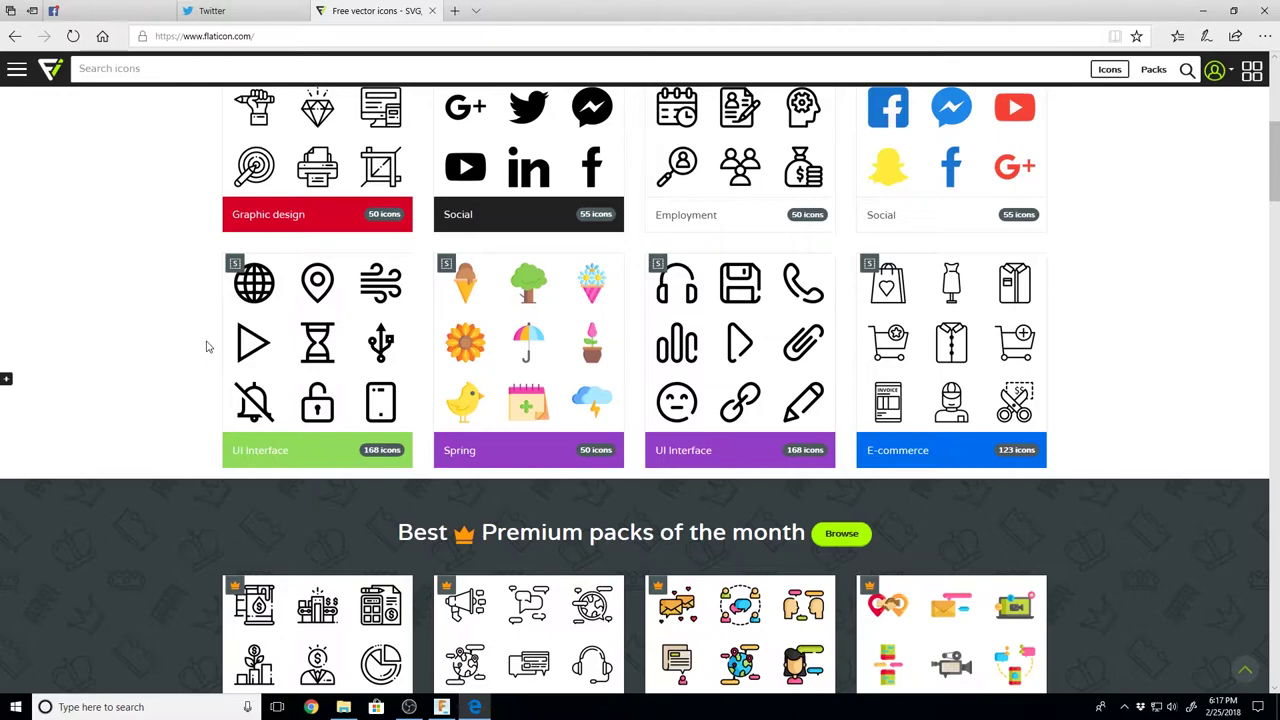
scroll(208, 347, up, 4)
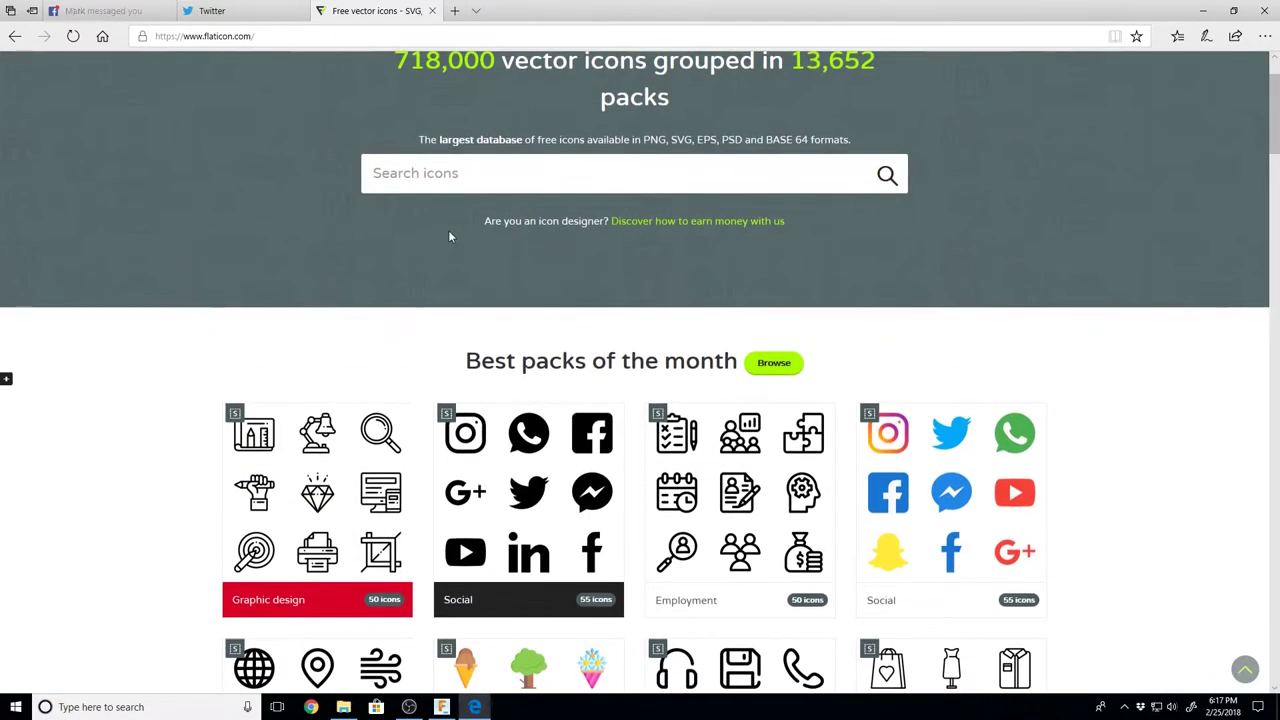
click(450, 185)
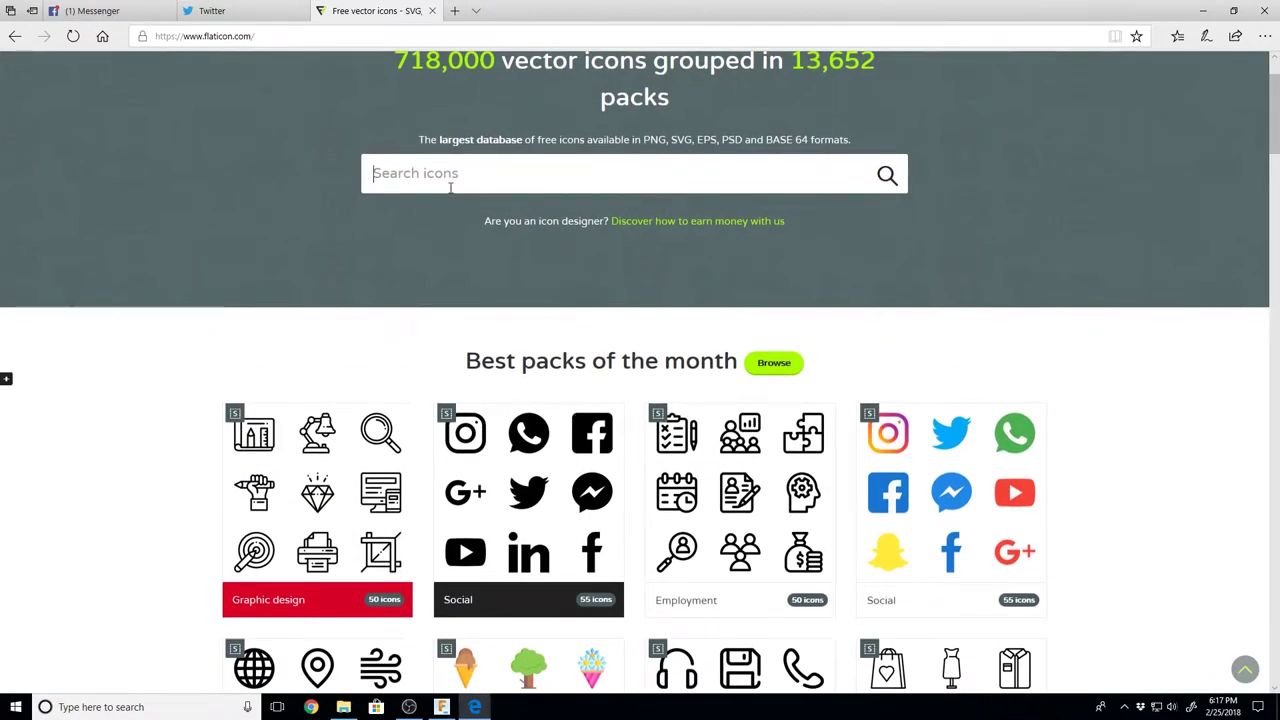
text(rock)
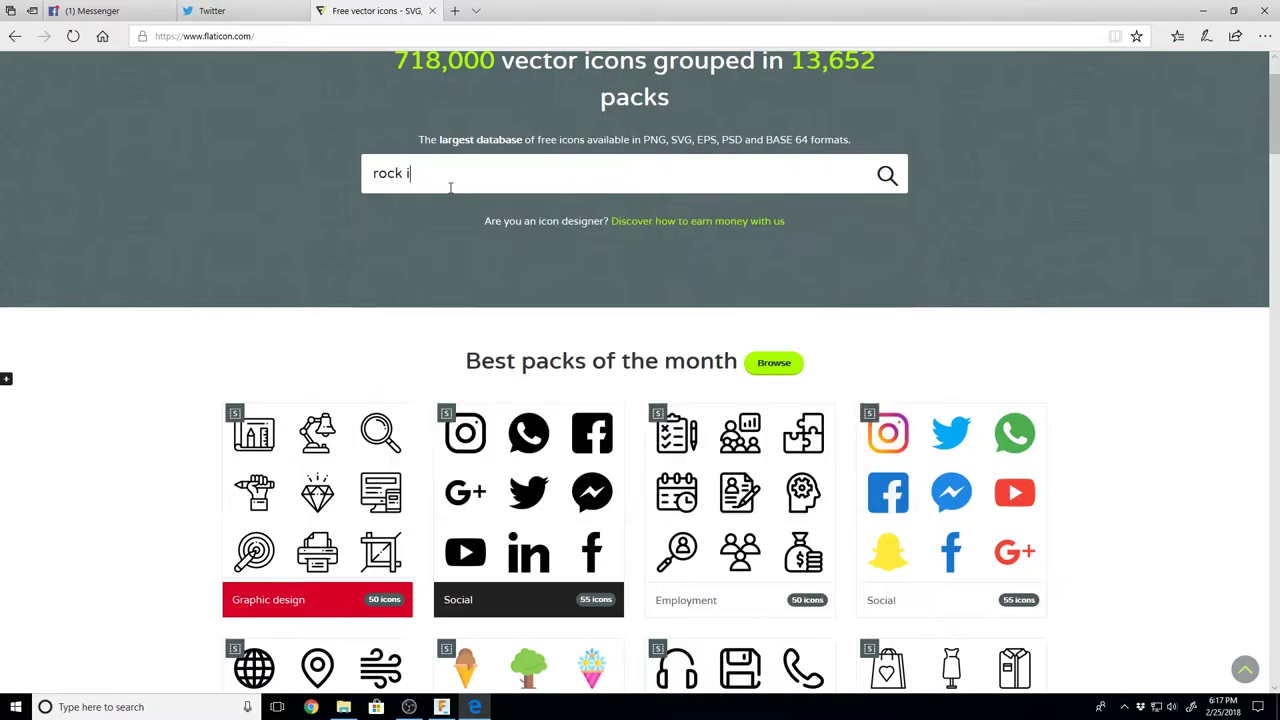
text( horns)
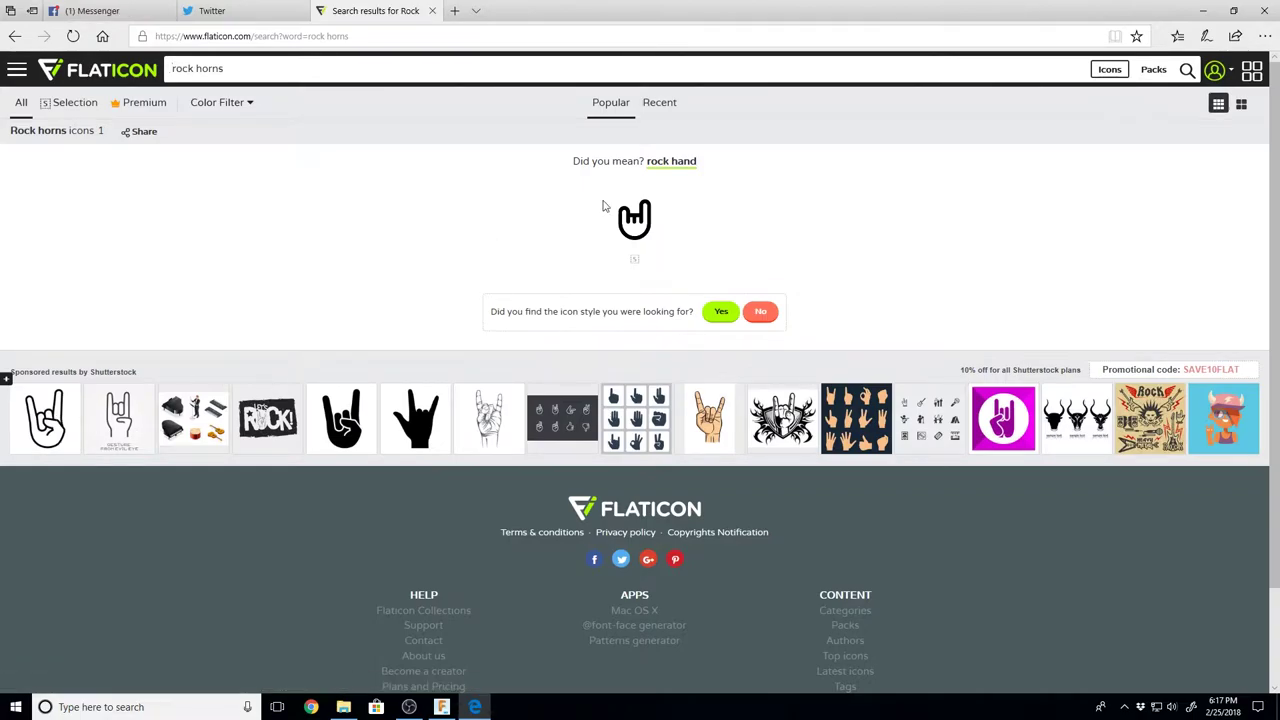
Open the sign of the horns icon from the search results and download it in SVG format
mouse_move(632, 220)
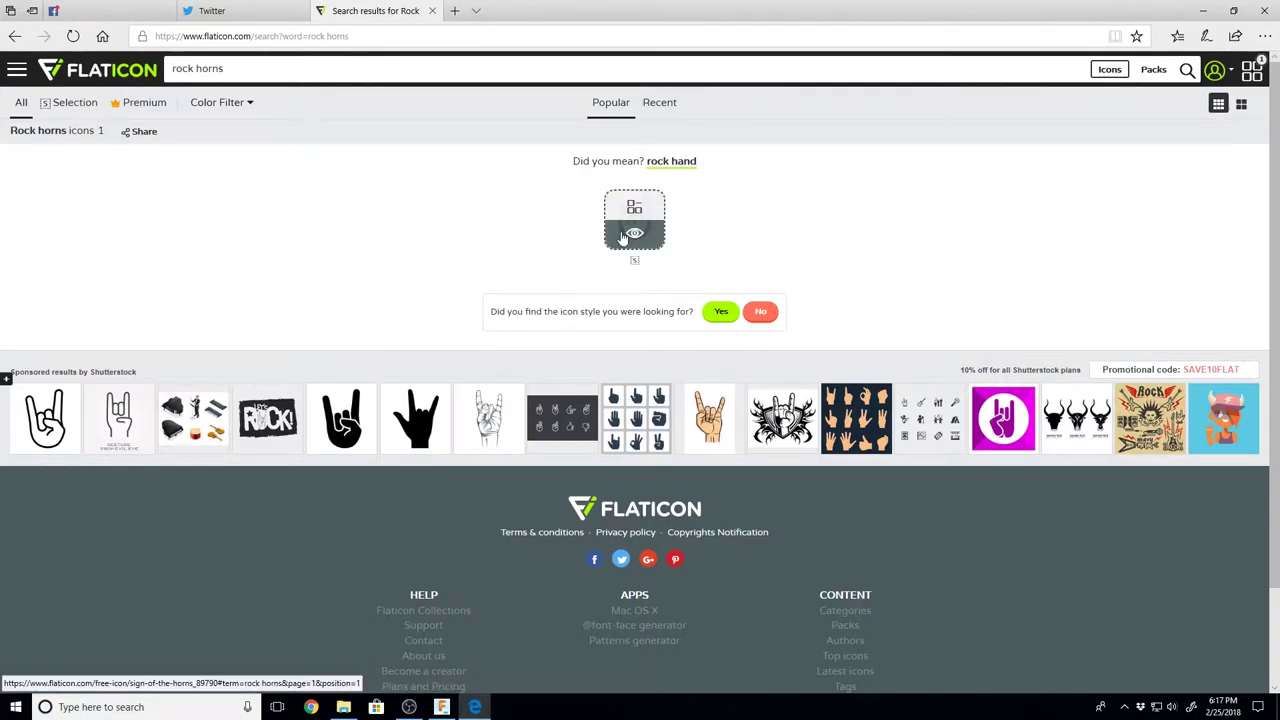
click(631, 232)
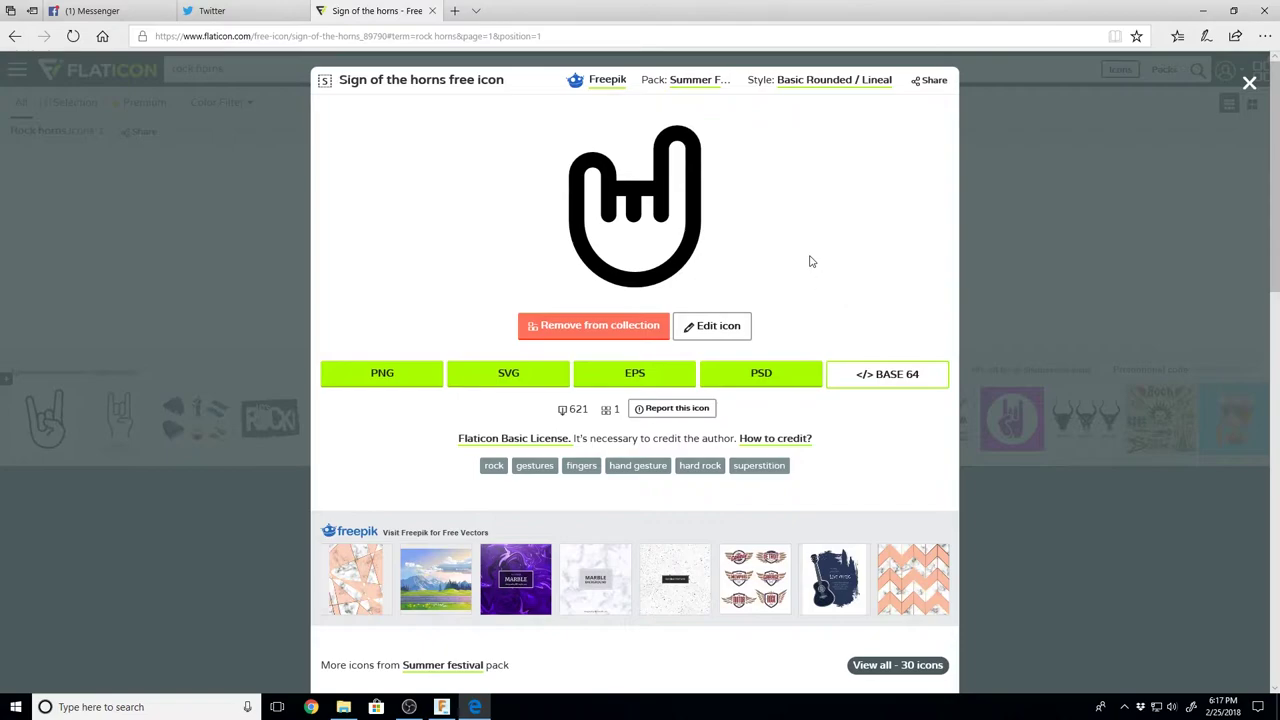
click(531, 374)
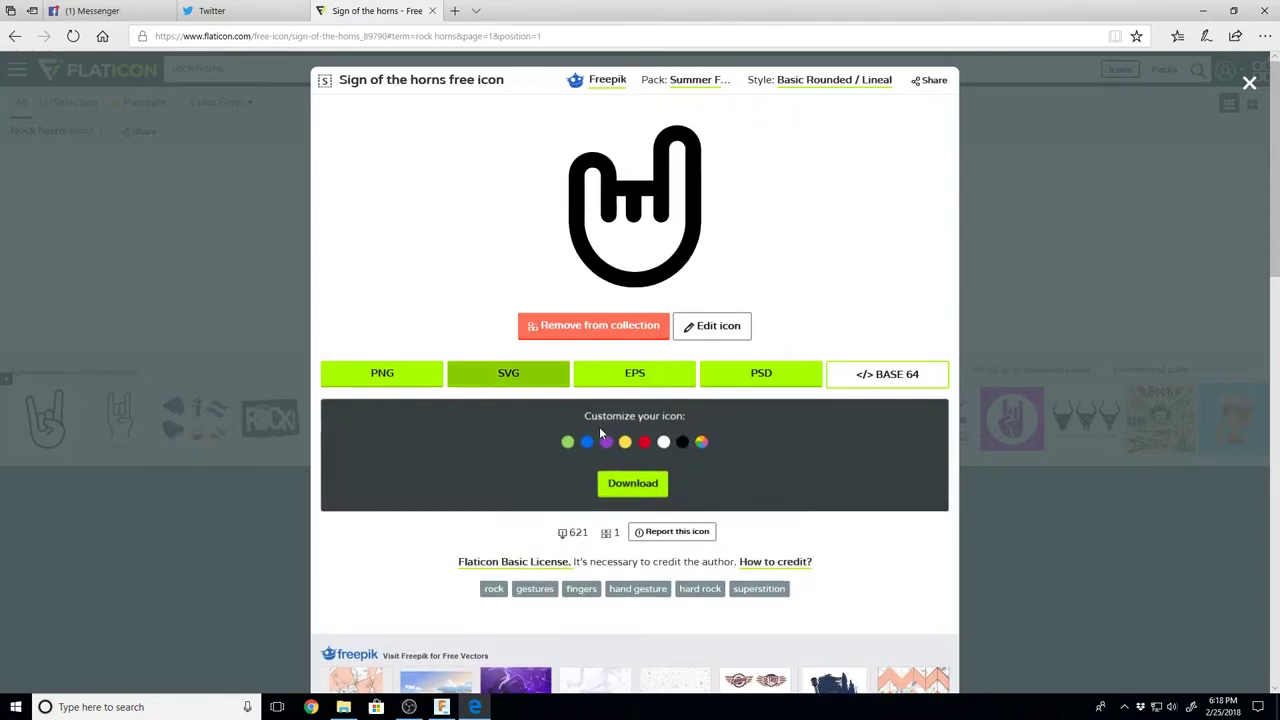
click(618, 487)
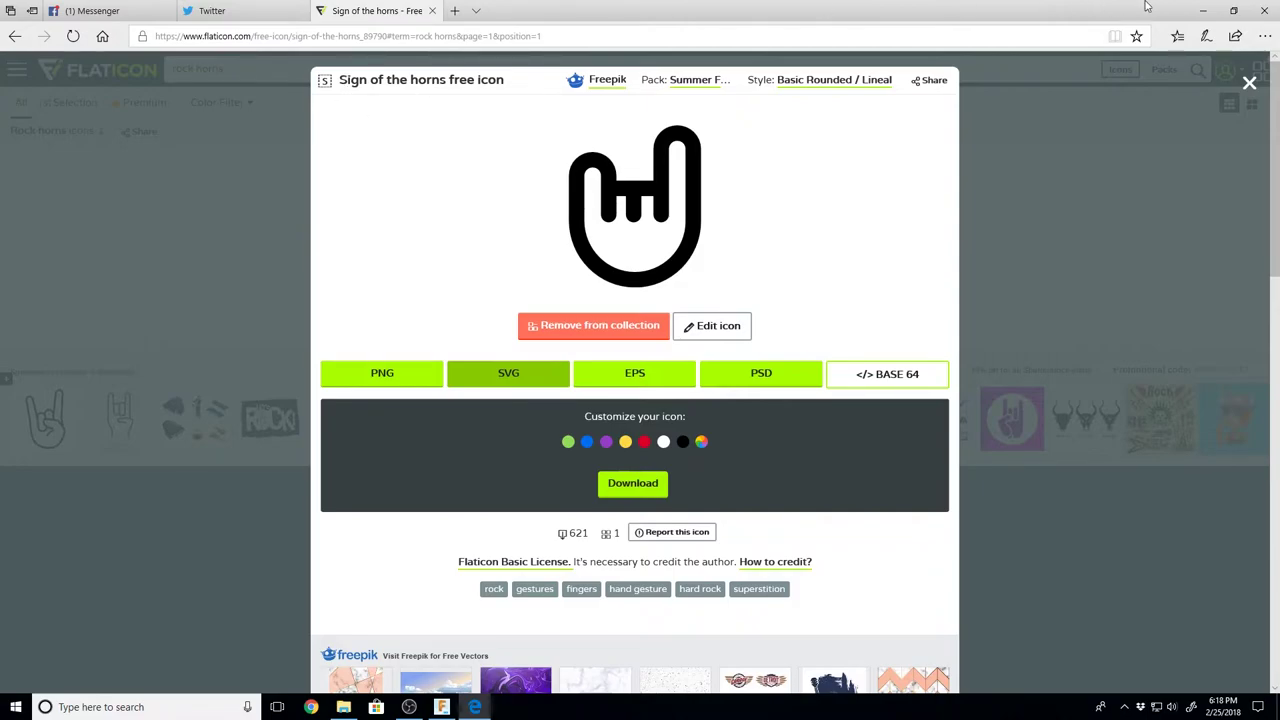
Switch to Fusion 360 and examine the Decora Template, Light Switch Blank, High Five cover and Decora Turtle designs
click(441, 707)
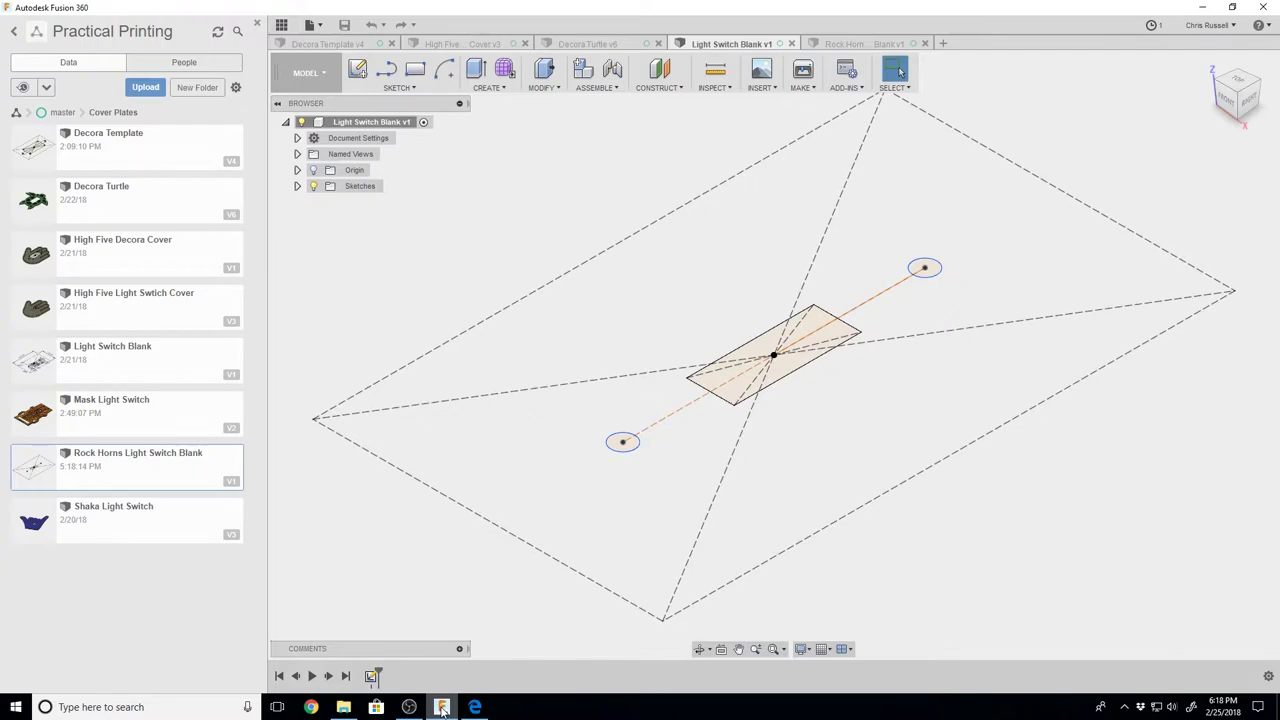
click(338, 45)
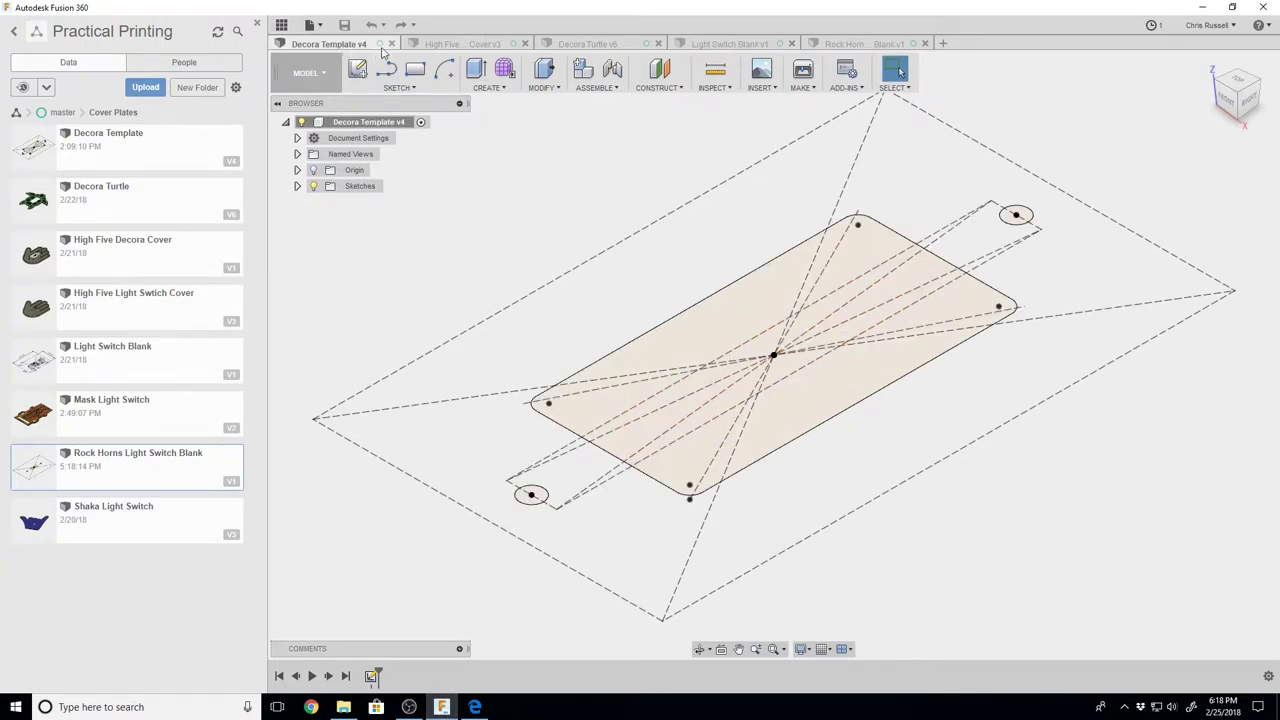
click(740, 45)
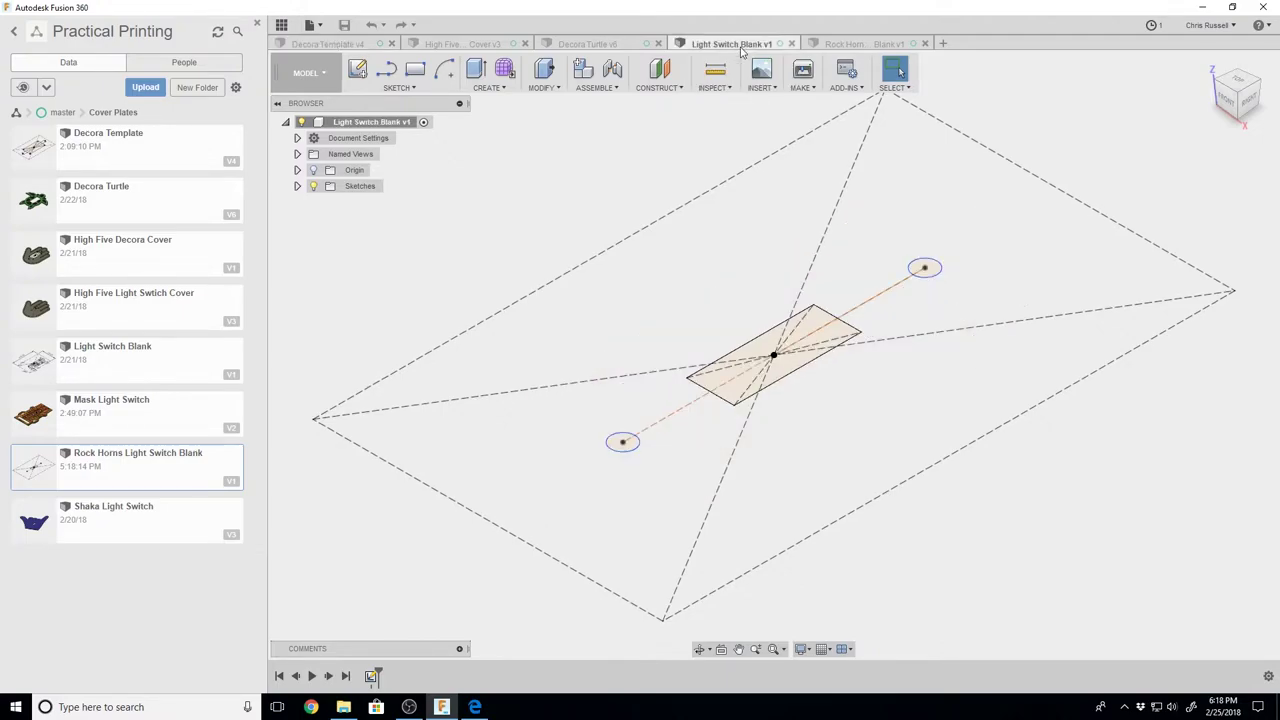
click(463, 45)
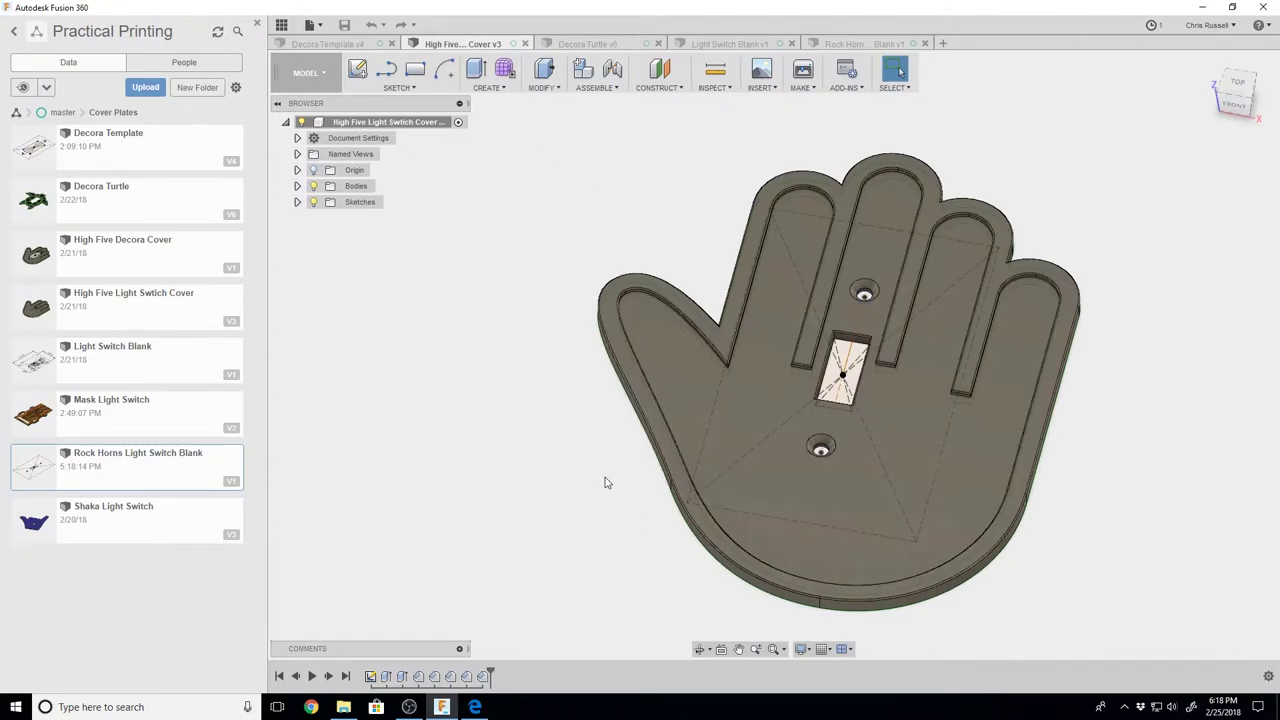
click(591, 45)
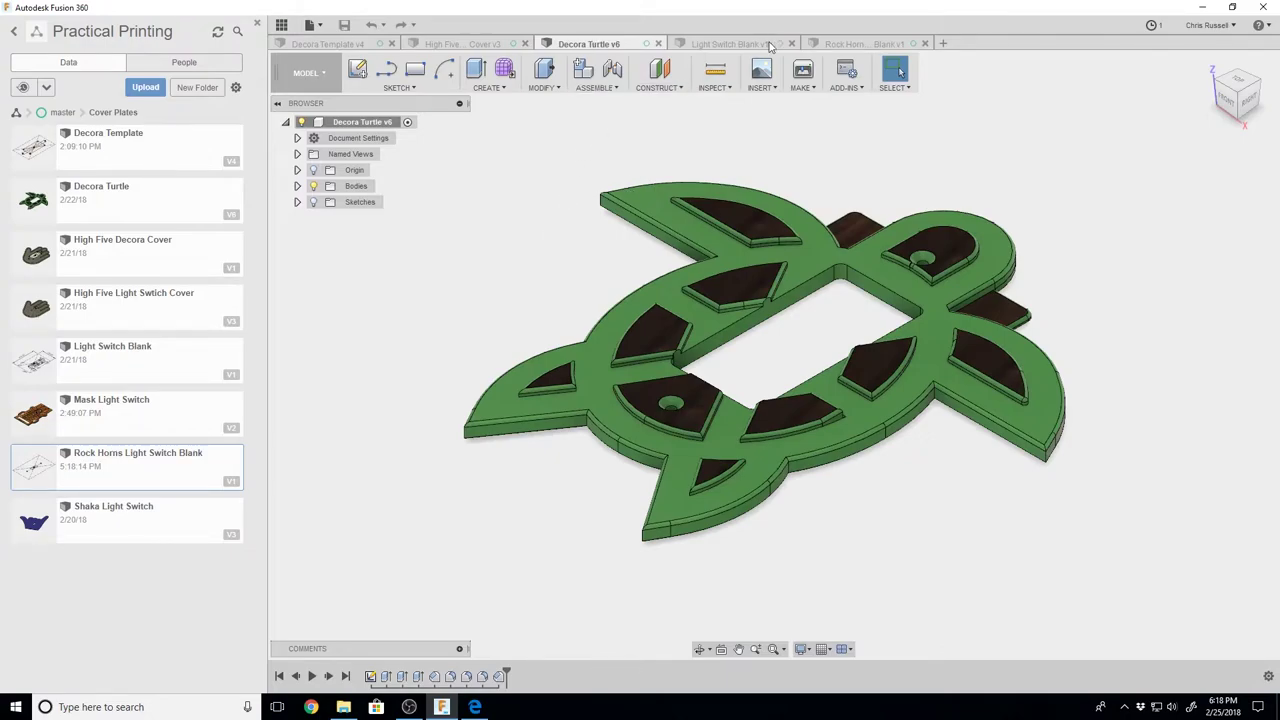
click(728, 44)
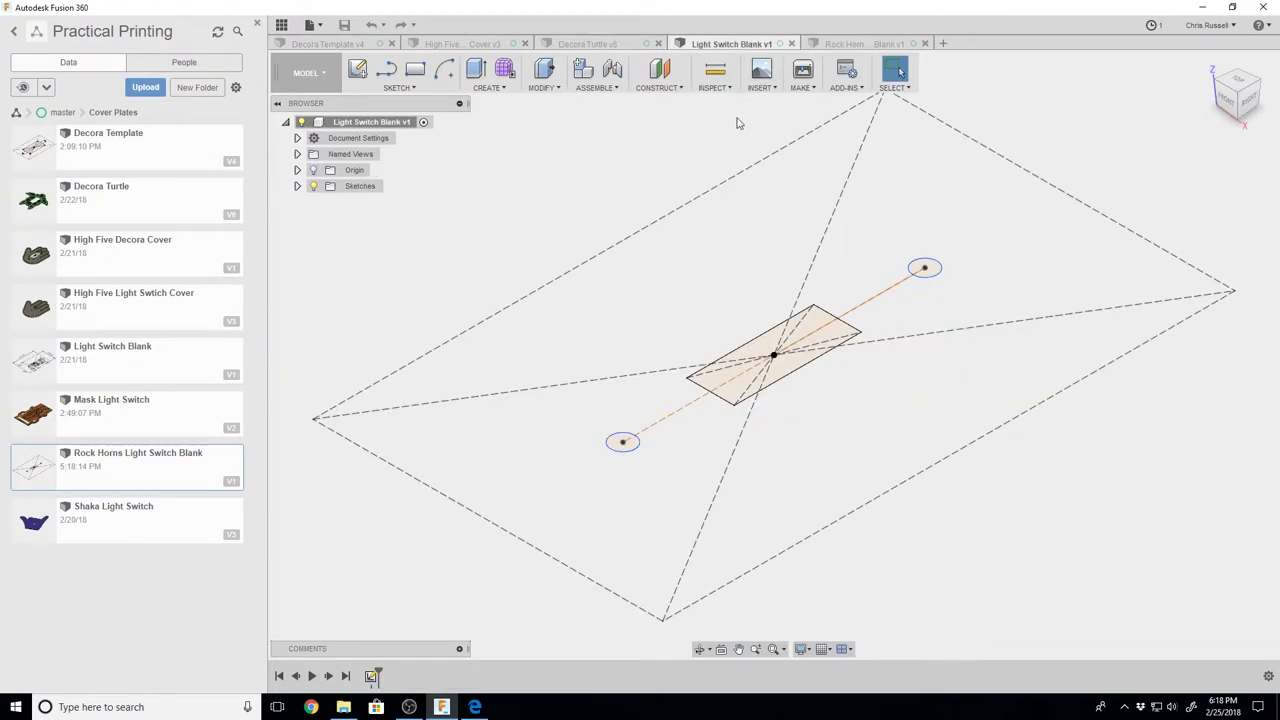
scroll(737, 205, down, 1)
scroll(737, 205, down, 1)
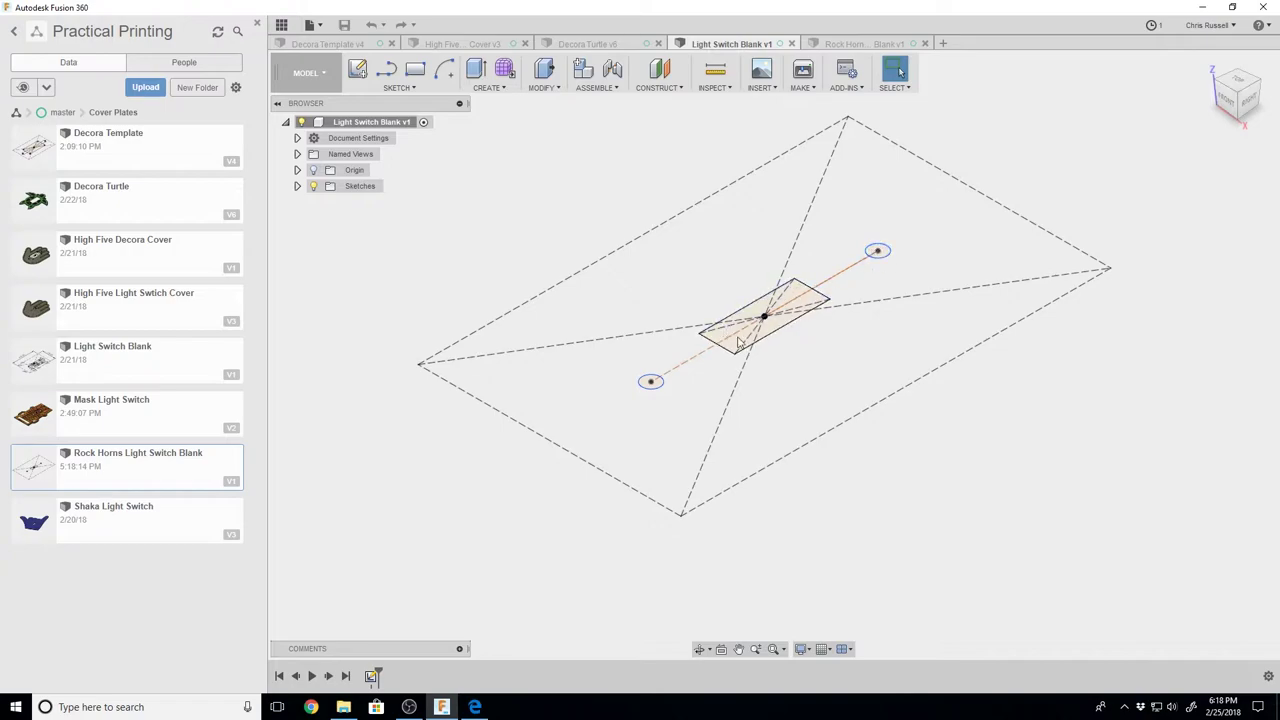
Open Sketch1 of the Rock Horns Light Switch Blank design for editing
click(843, 44)
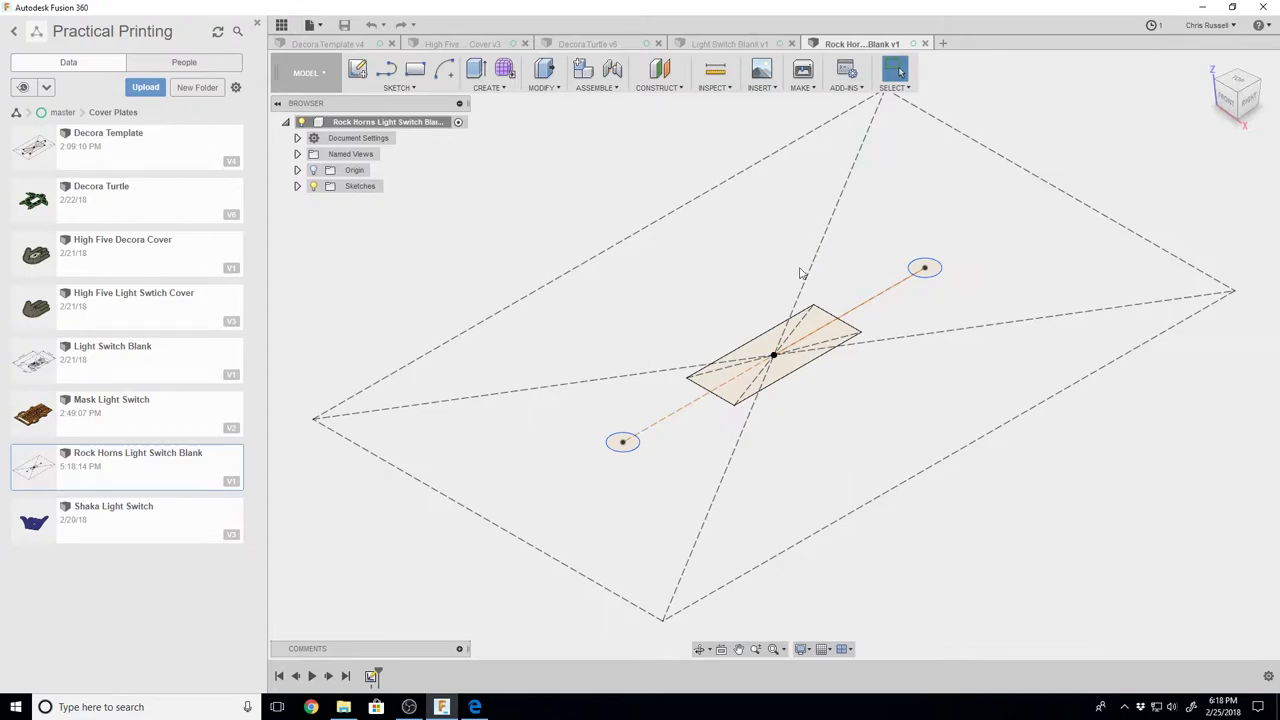
click(296, 187)
right_click(378, 205)
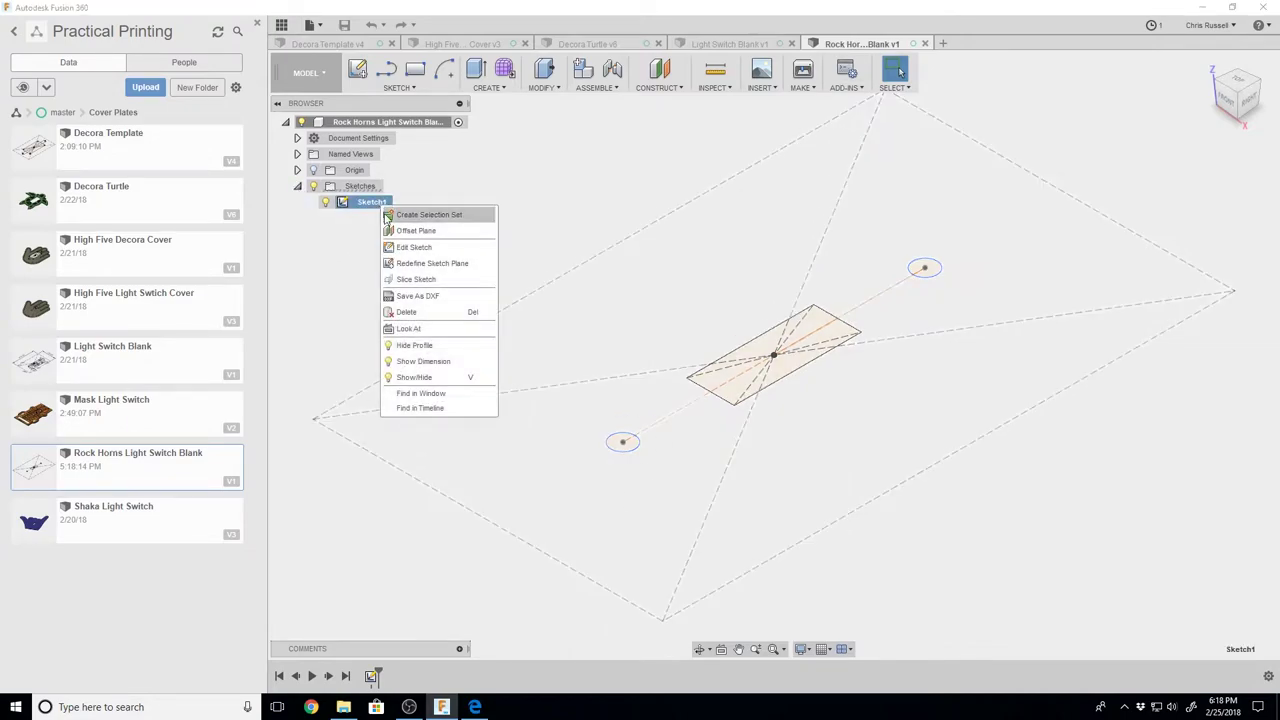
click(402, 247)
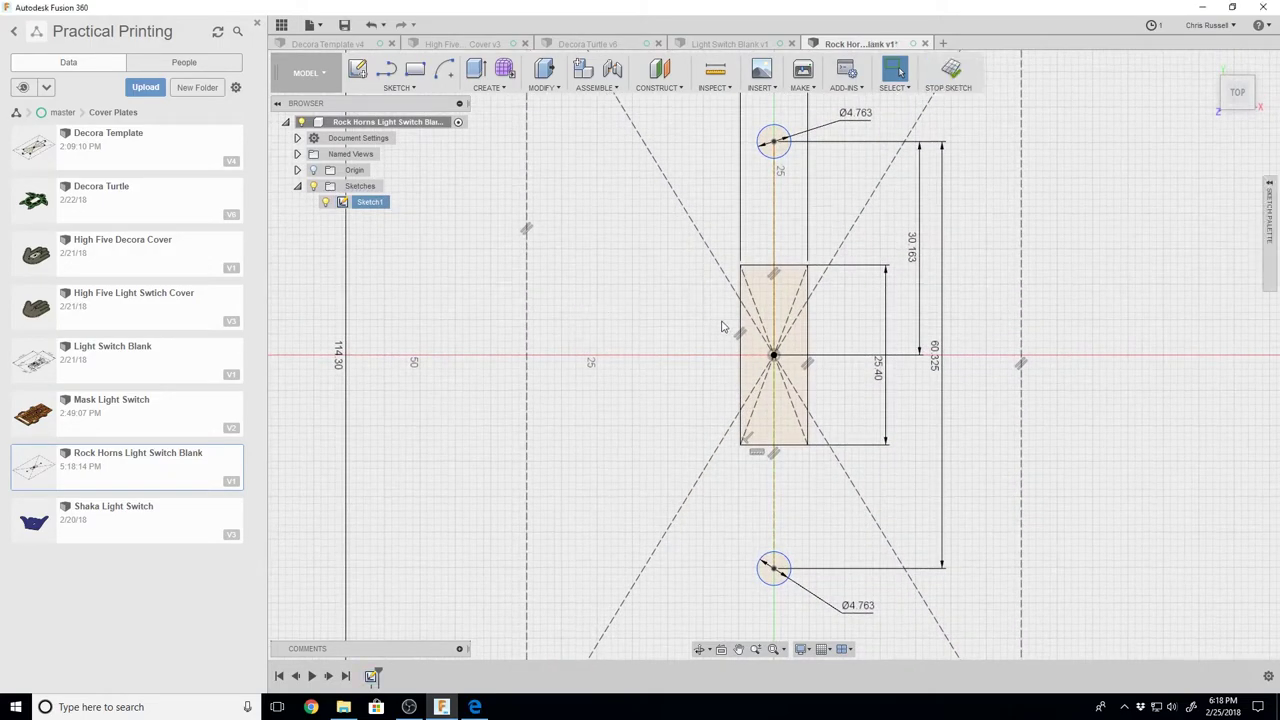
scroll(722, 326, down, 5)
scroll(711, 326, down, 4)
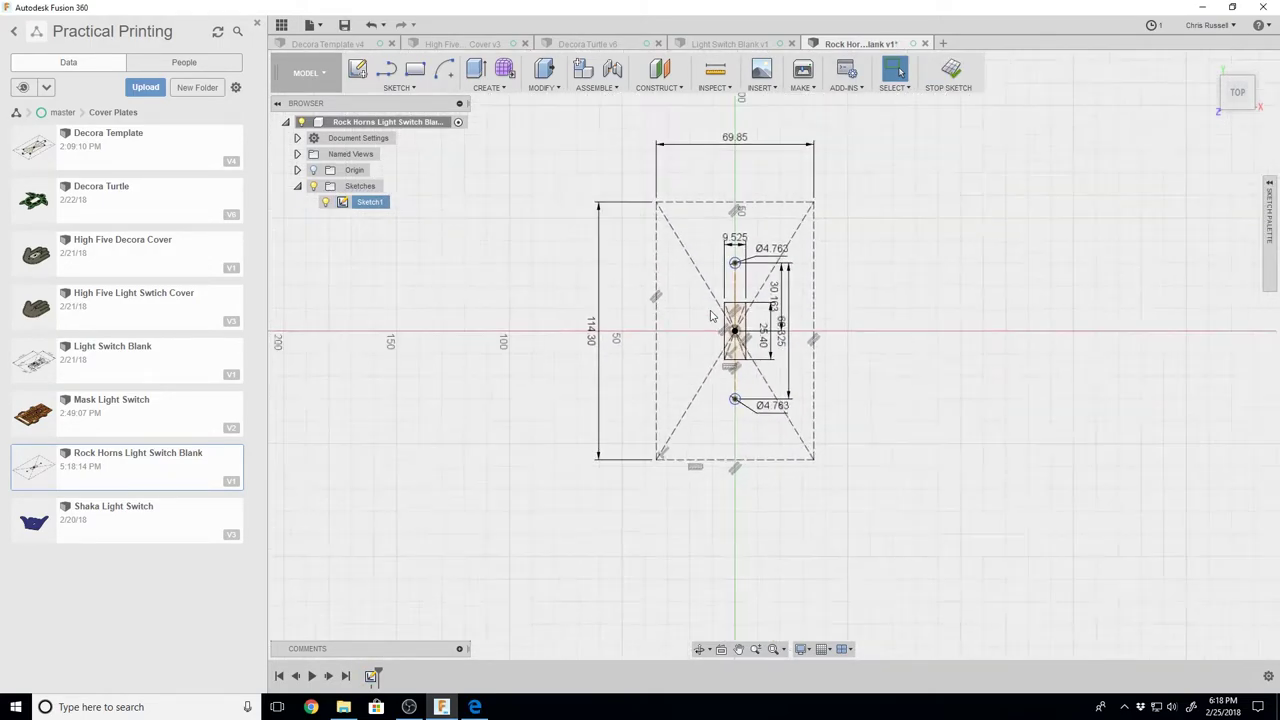
scroll(711, 318, up, 3)
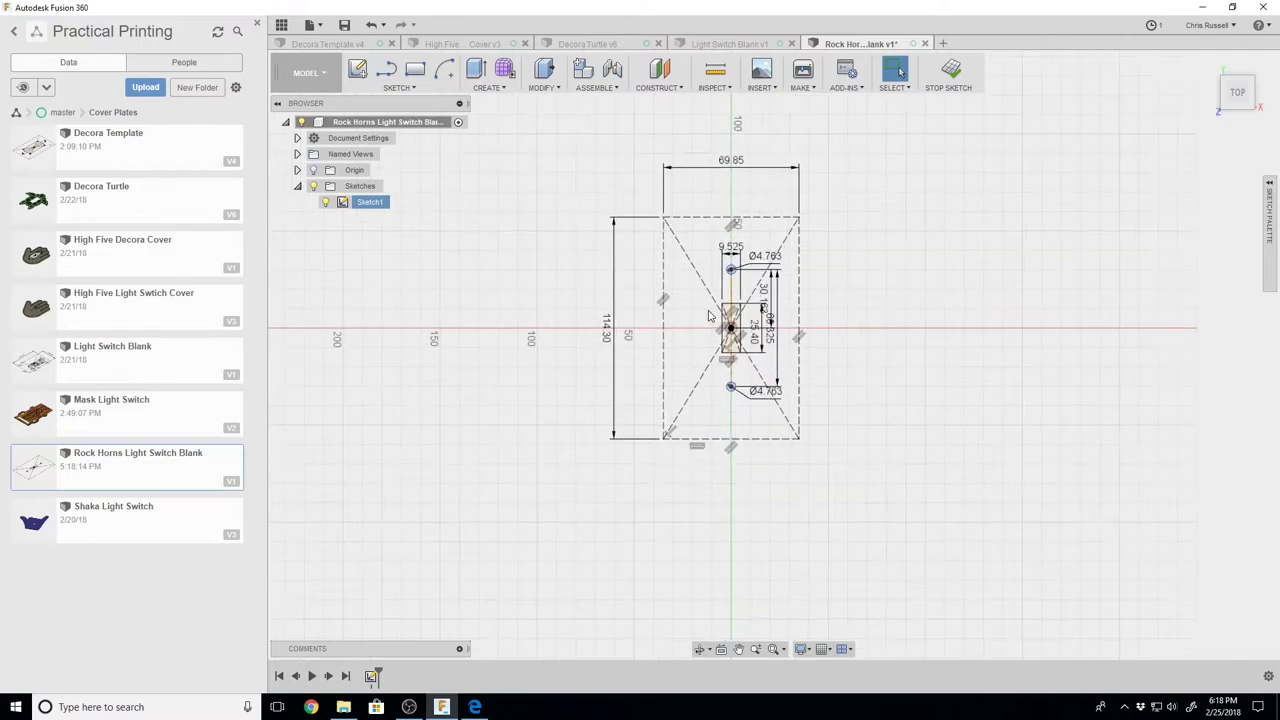
Insert the file heavy-metal.svg from the Downloads folder into the sketch
click(760, 80)
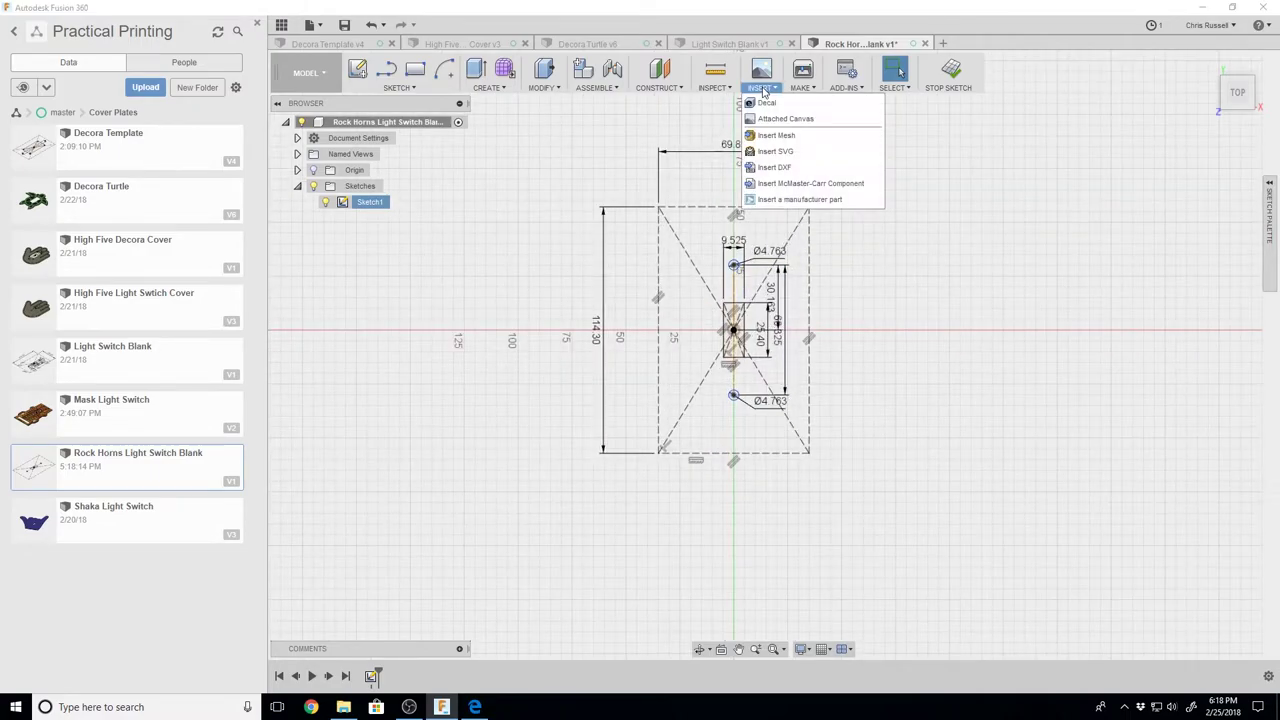
click(775, 151)
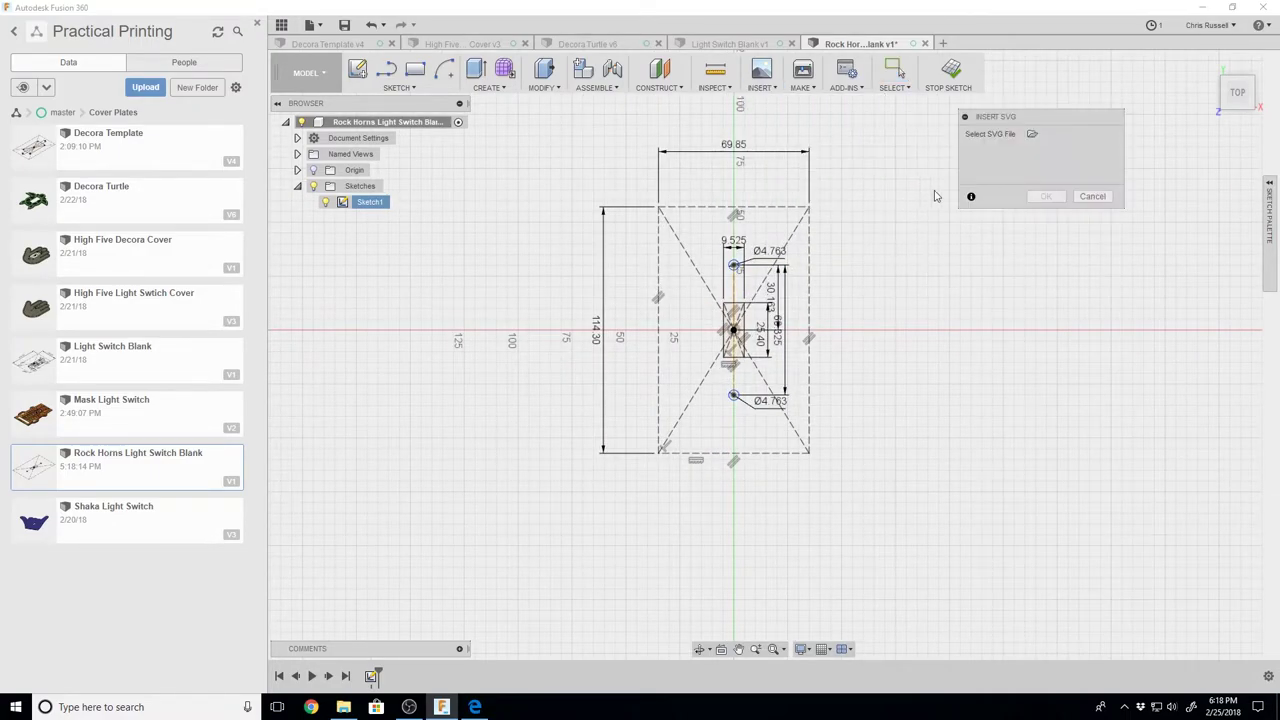
click(1032, 134)
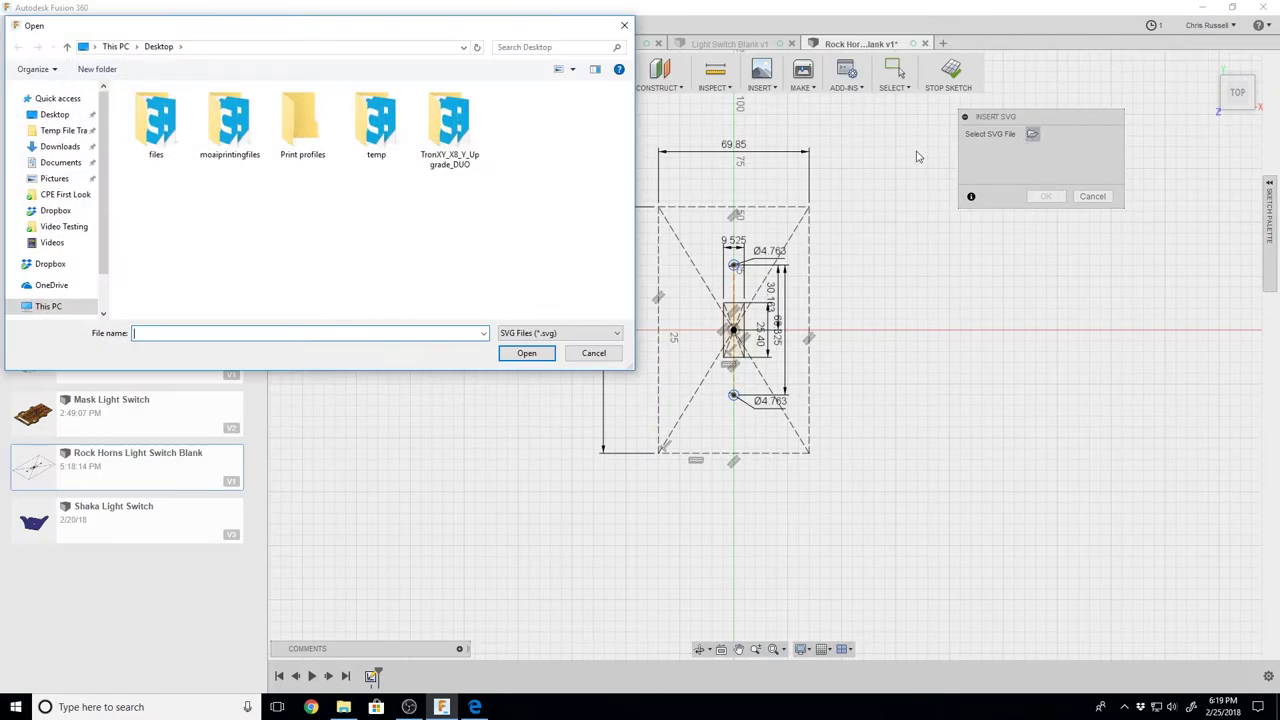
click(60, 147)
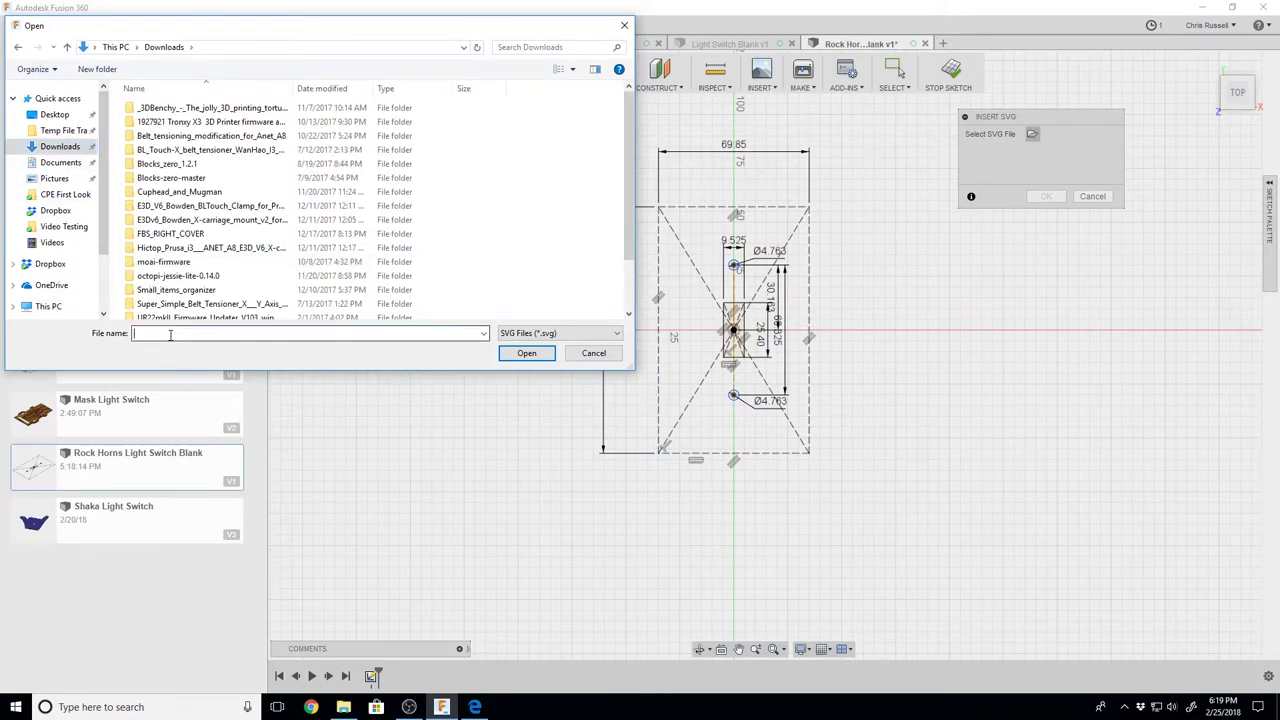
text(heav)
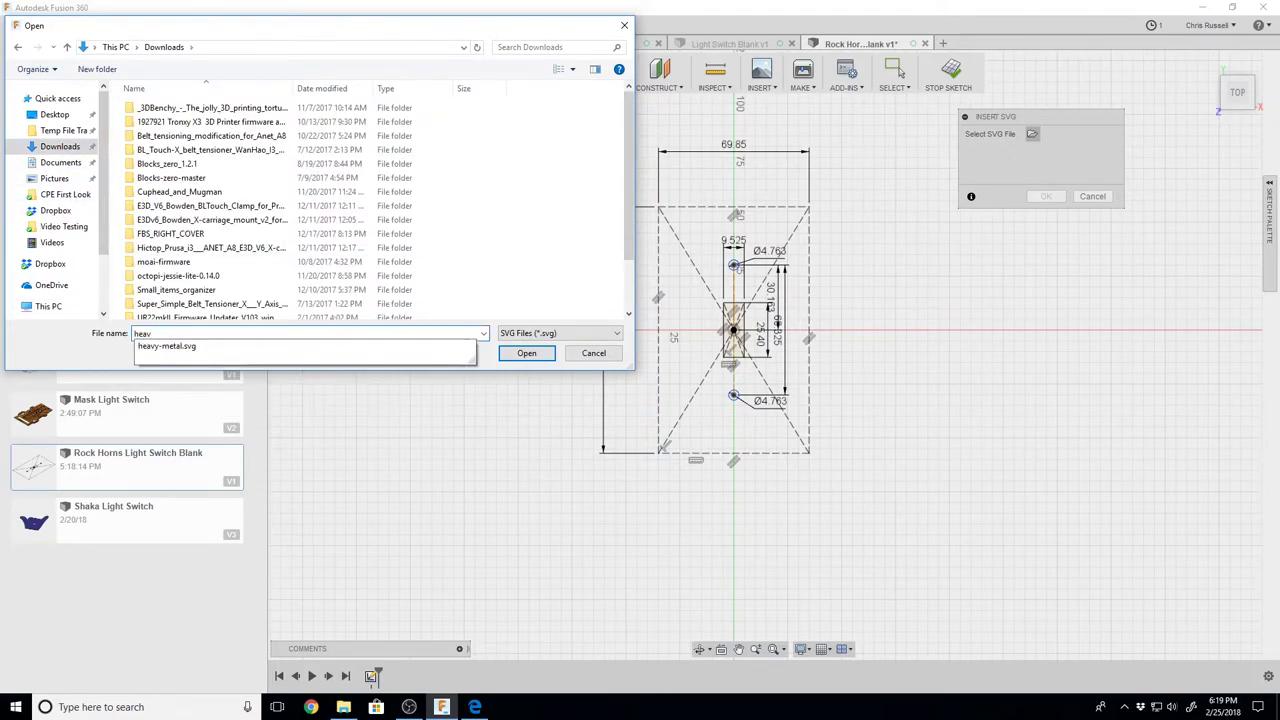
click(170, 347)
click(527, 355)
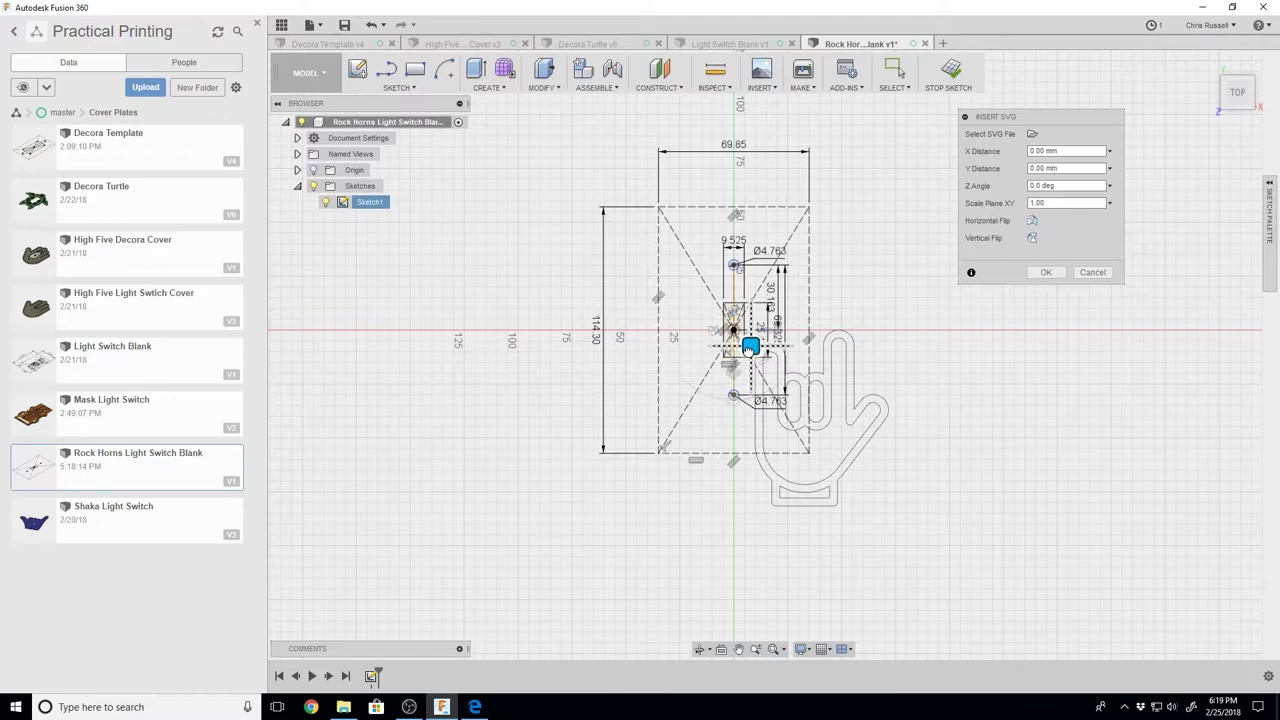
Scale up and reposition the inserted hand outline so its palm surrounds the switch opening and screw holes
drag(765, 342, 415, 274)
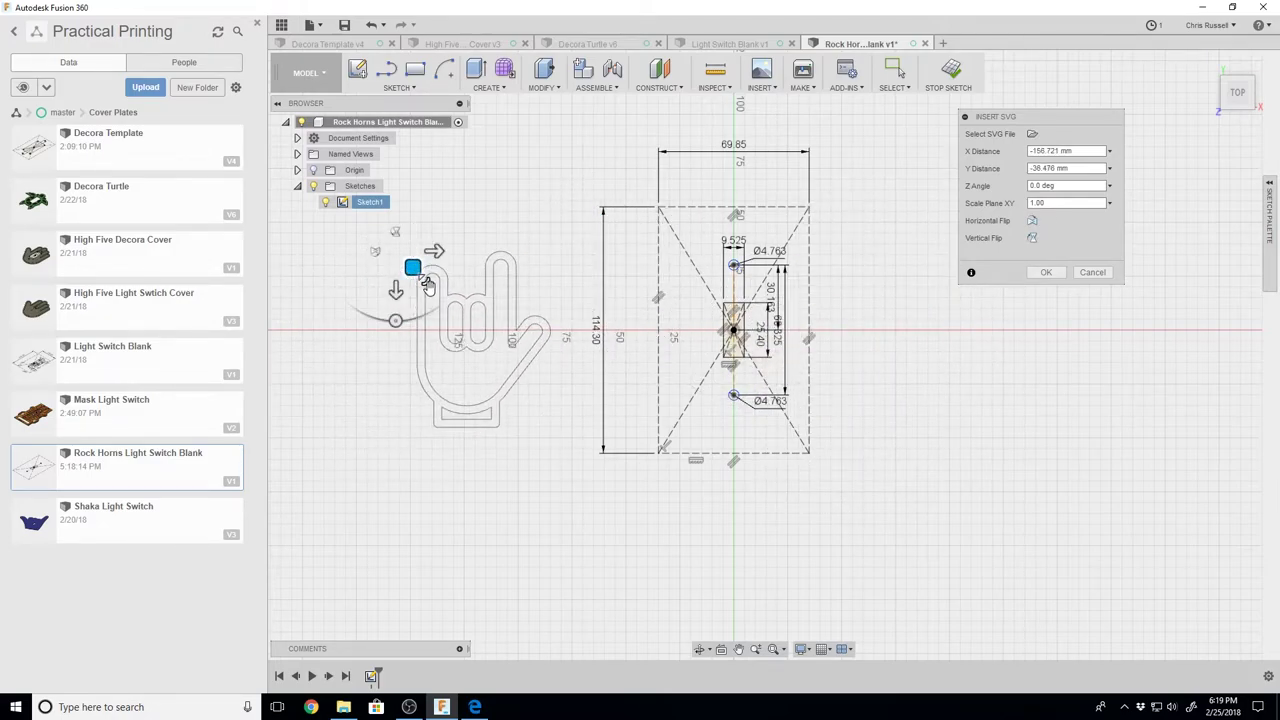
drag(428, 284, 601, 122)
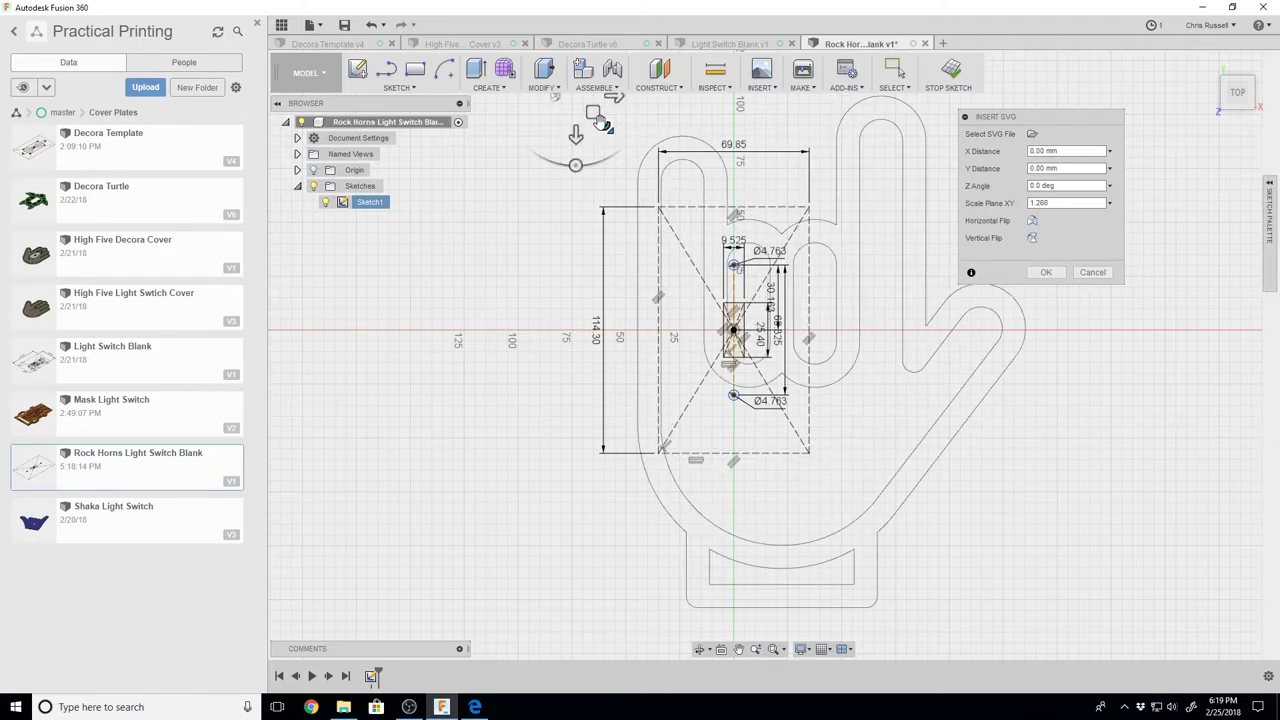
mouse_move(600, 122)
mouse_down()
mouse_move(588, 148)
mouse_move(579, 133)
mouse_up()
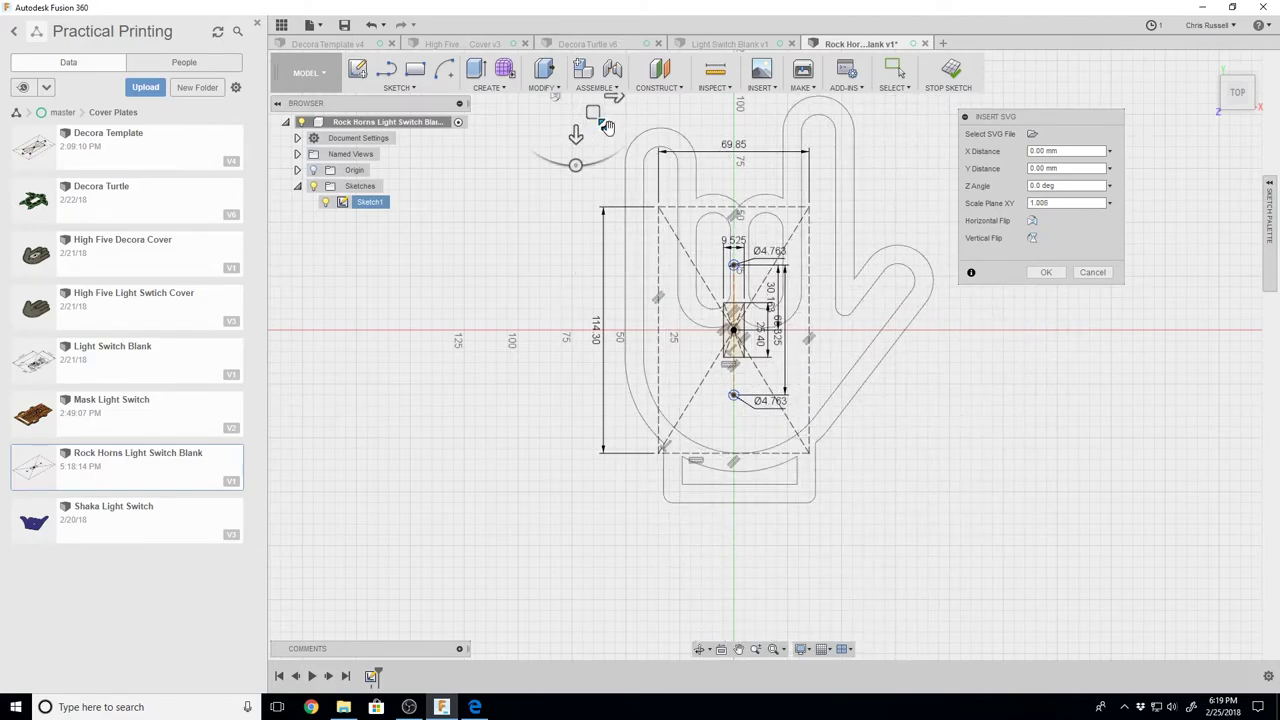
mouse_move(606, 126)
mouse_down()
mouse_move(562, 117)
mouse_move(578, 112)
mouse_move(566, 110)
mouse_move(570, 50)
mouse_move(565, 80)
mouse_up()
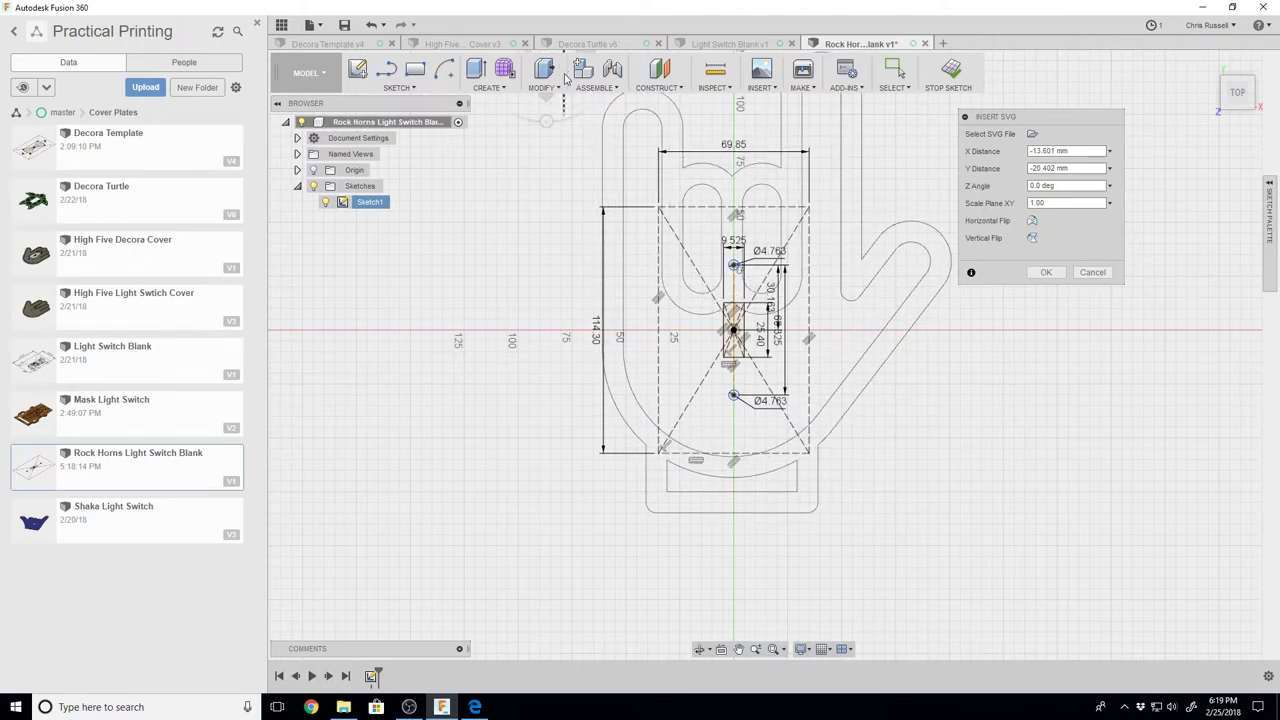
drag(565, 80, 563, 84)
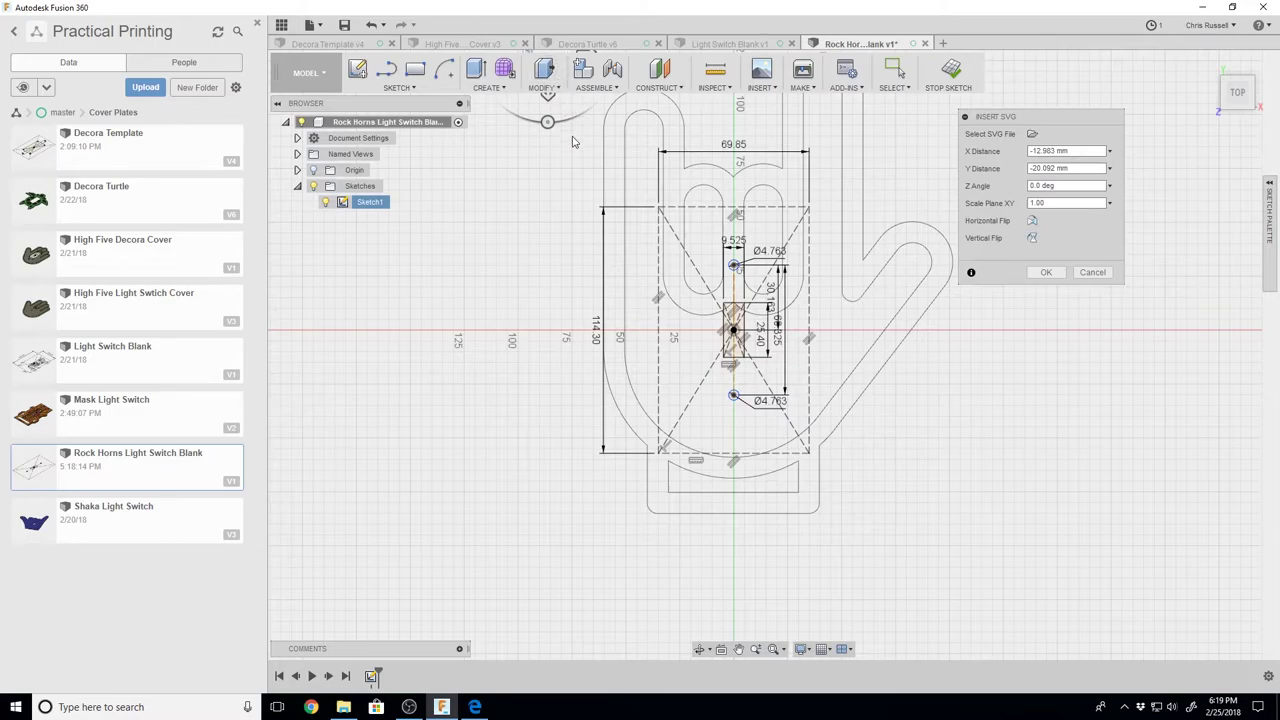
Enlarge the hand outline slightly more, re-centre it over the dashed plate rectangle and finish the sketch
scroll(556, 216, down, 2)
scroll(556, 216, down, 1)
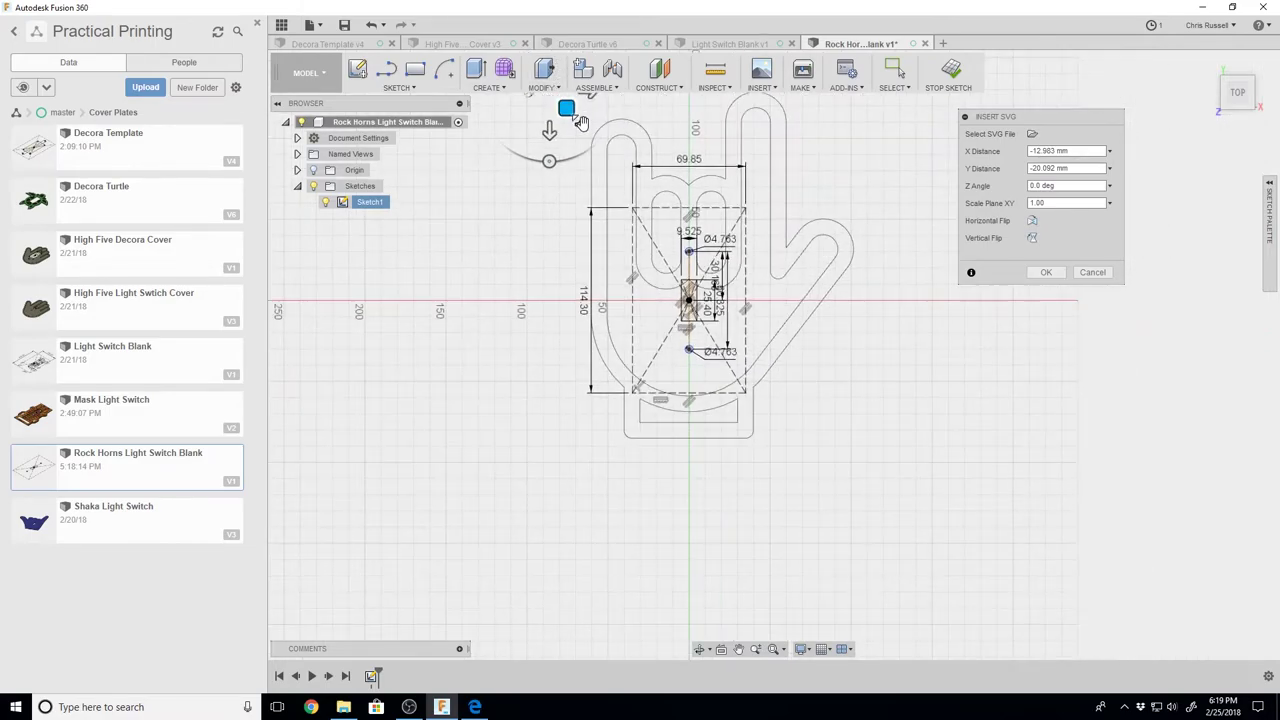
drag(581, 121, 557, 92)
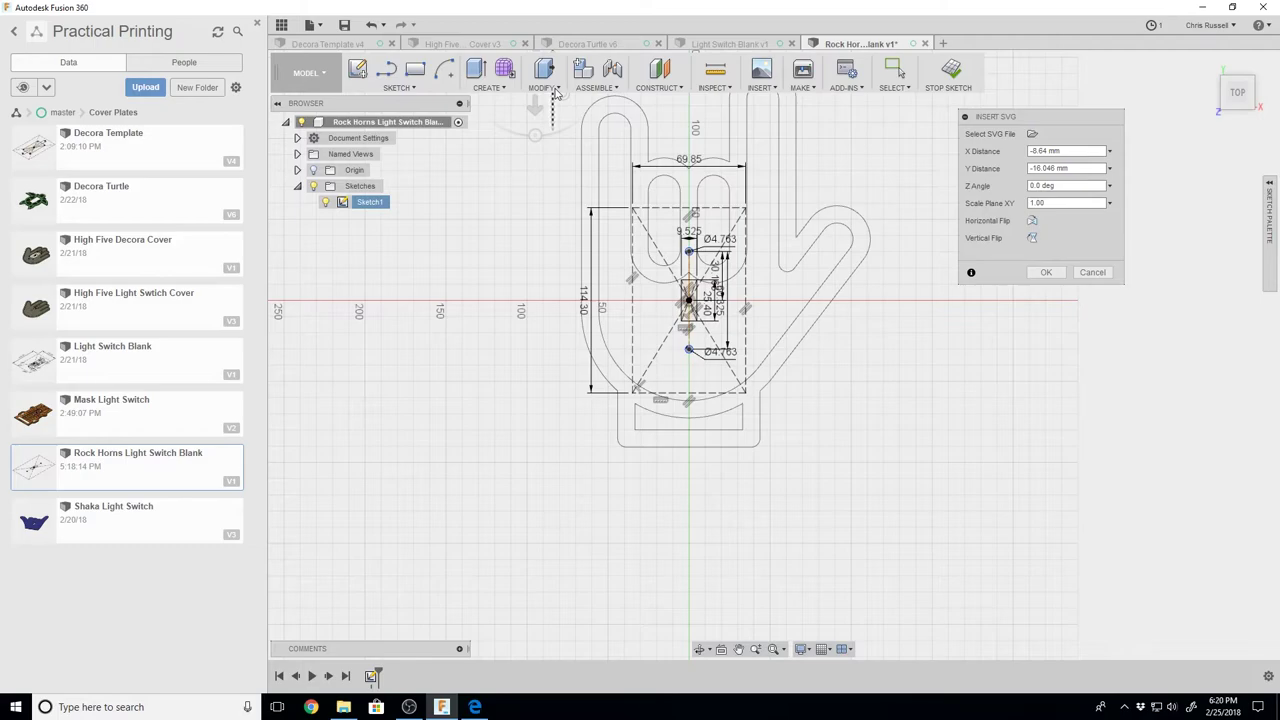
drag(557, 92, 559, 90)
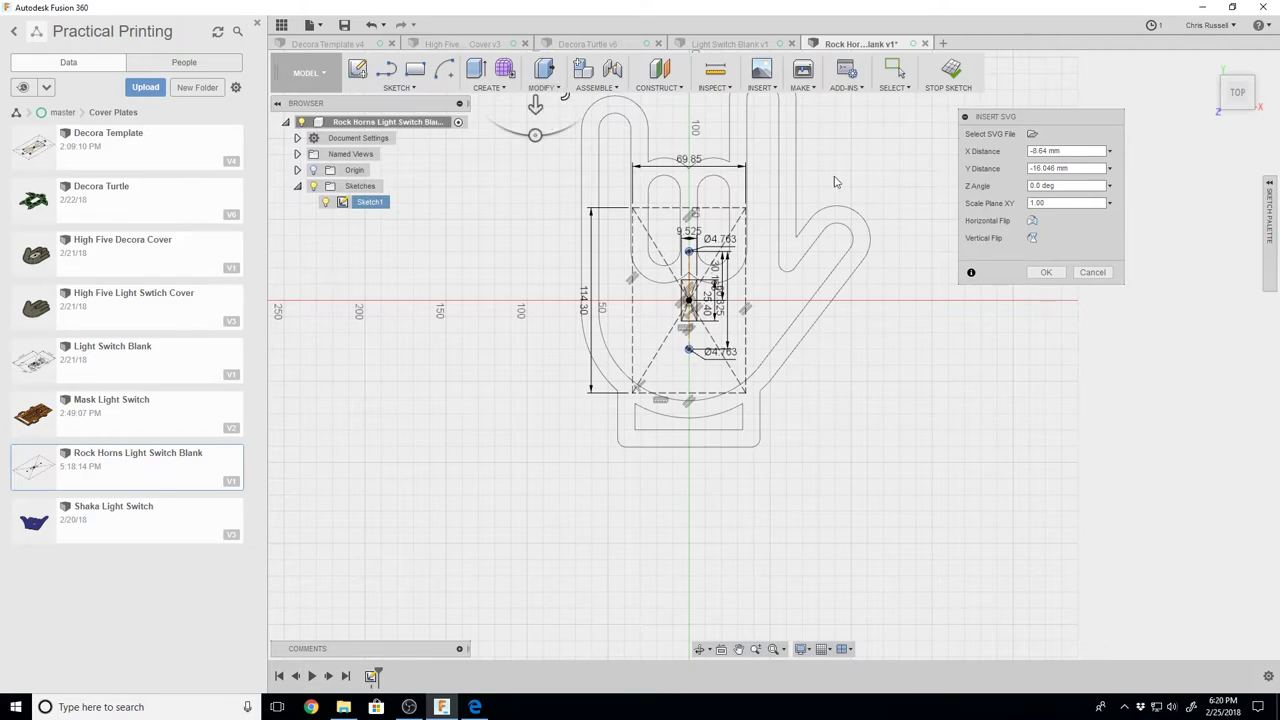
click(948, 69)
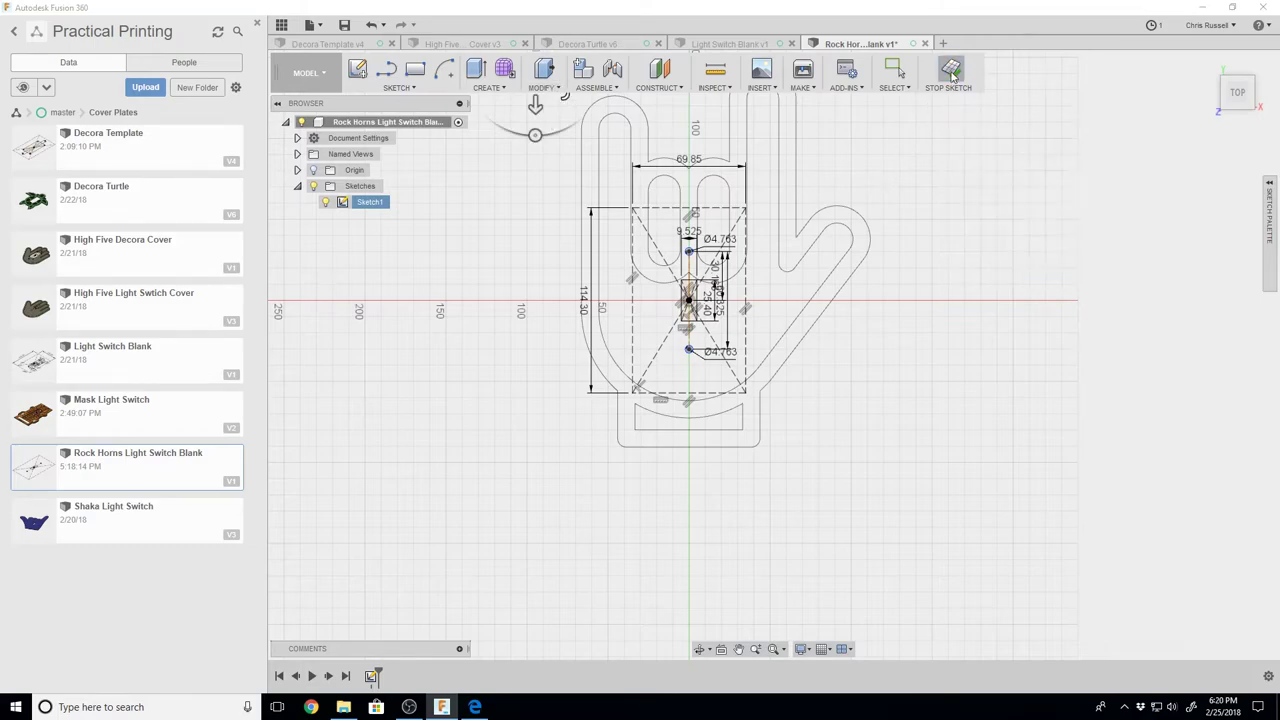
Extrude the inner hand profile, the two folded-finger profiles and the wrist profile as new bodies
click(404, 88)
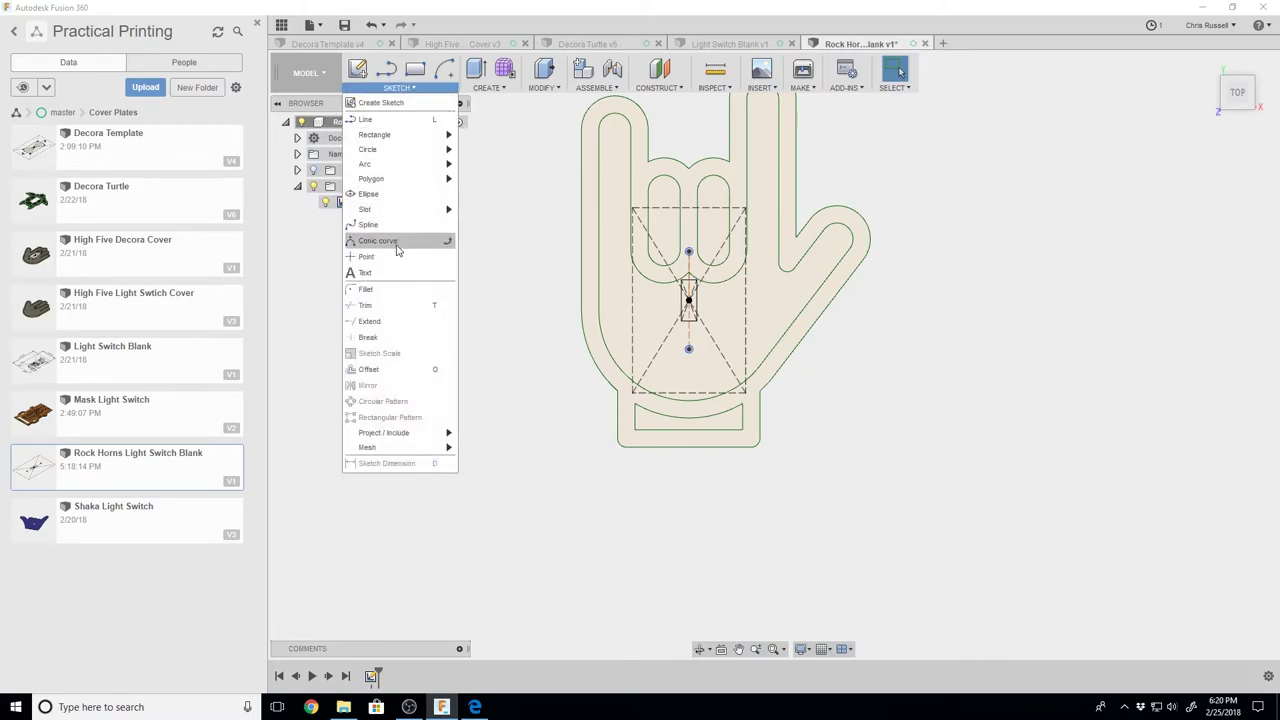
click(497, 89)
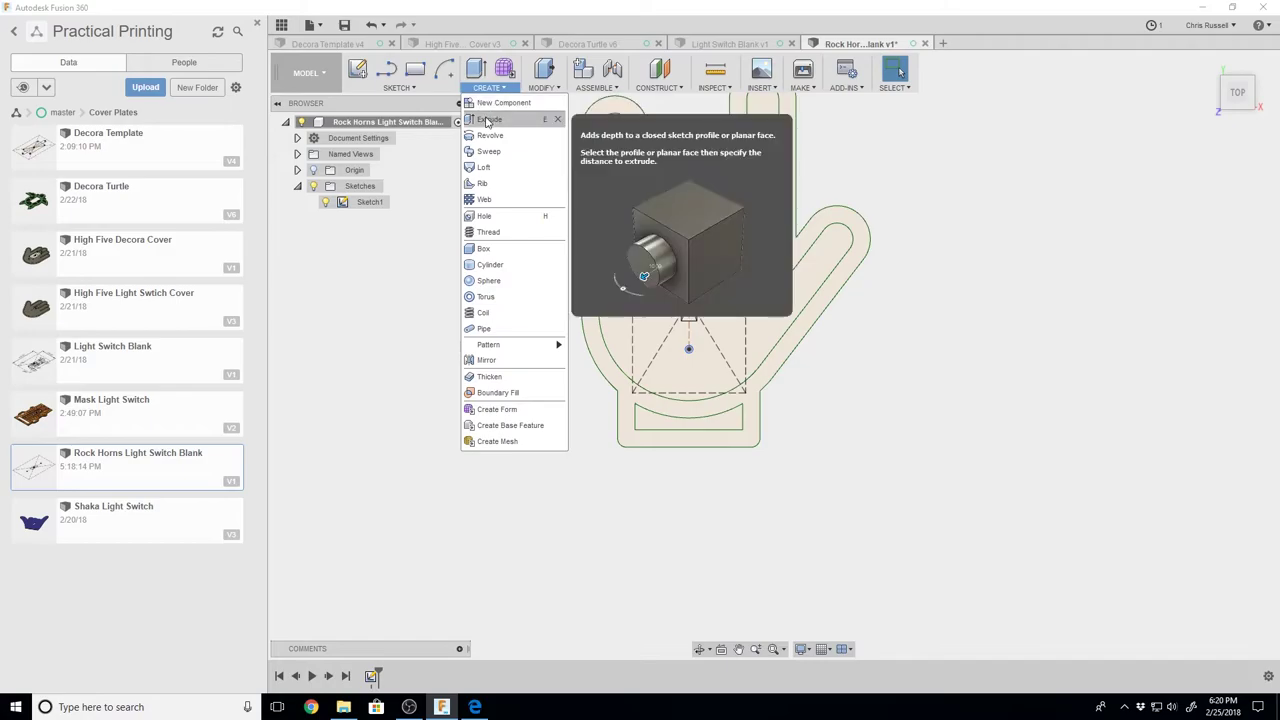
click(485, 114)
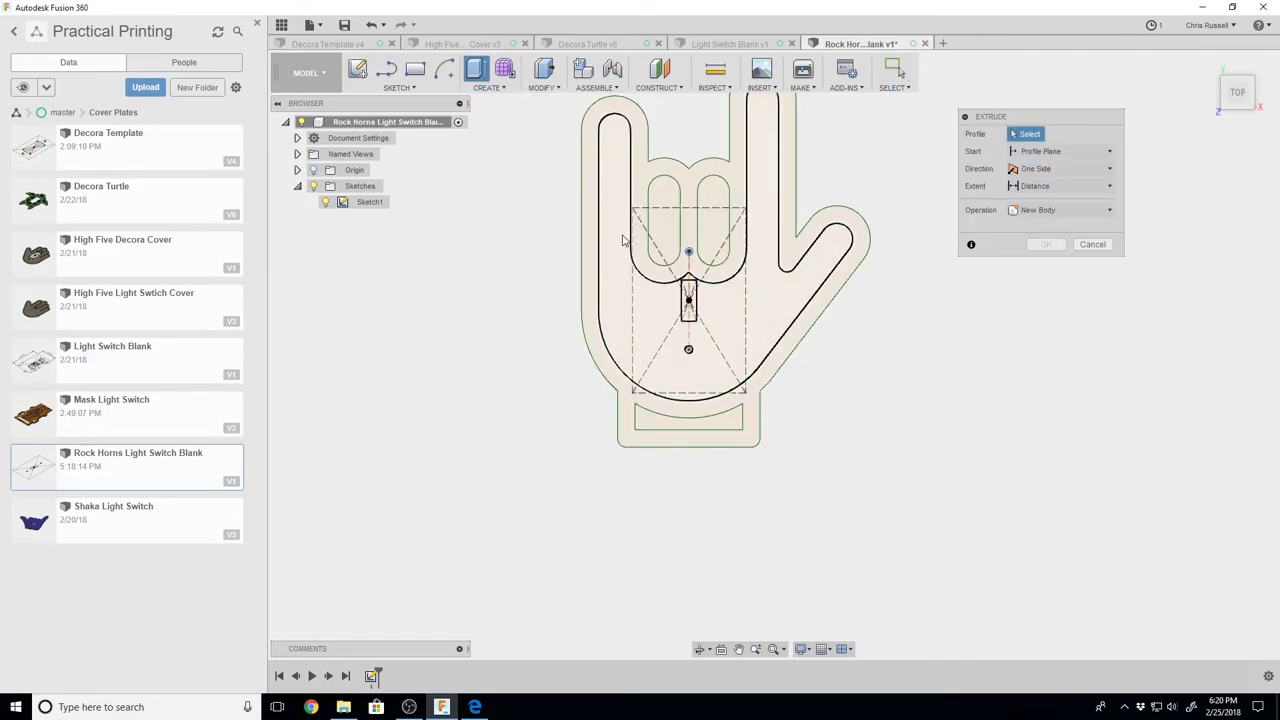
click(652, 262)
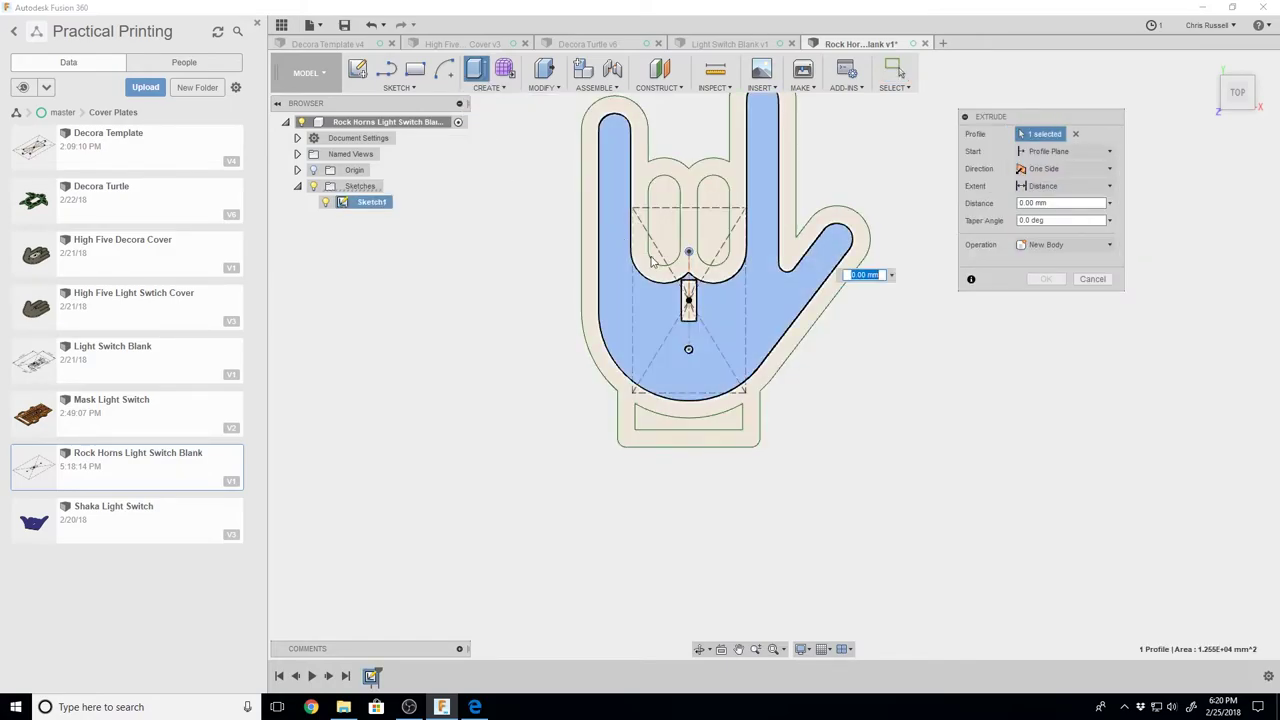
click(709, 238)
click(663, 232)
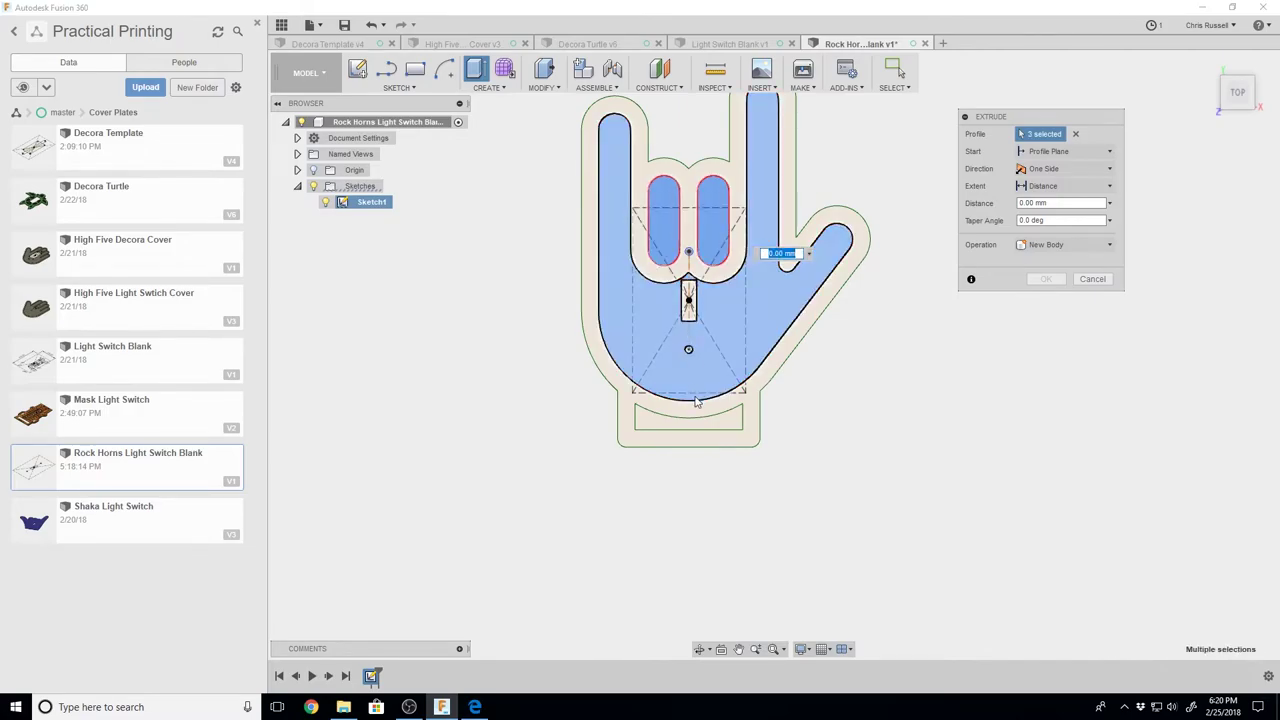
click(735, 425)
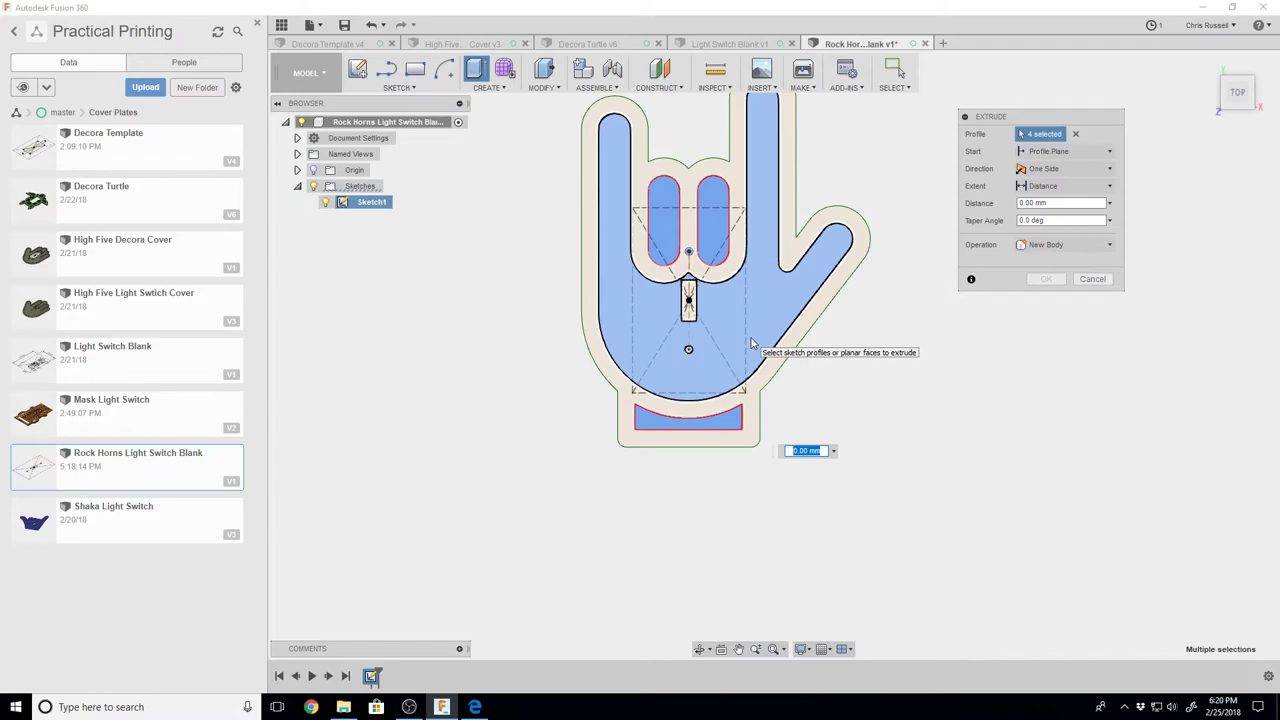
click(738, 278)
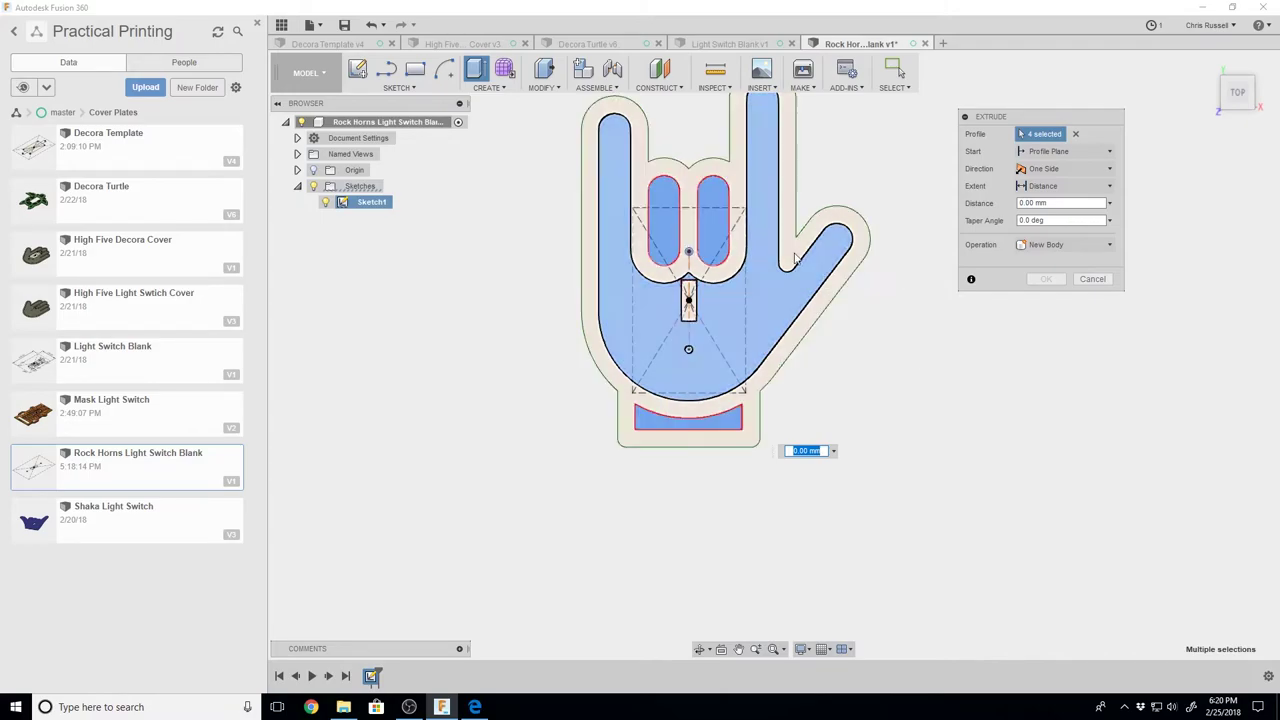
click(1039, 203)
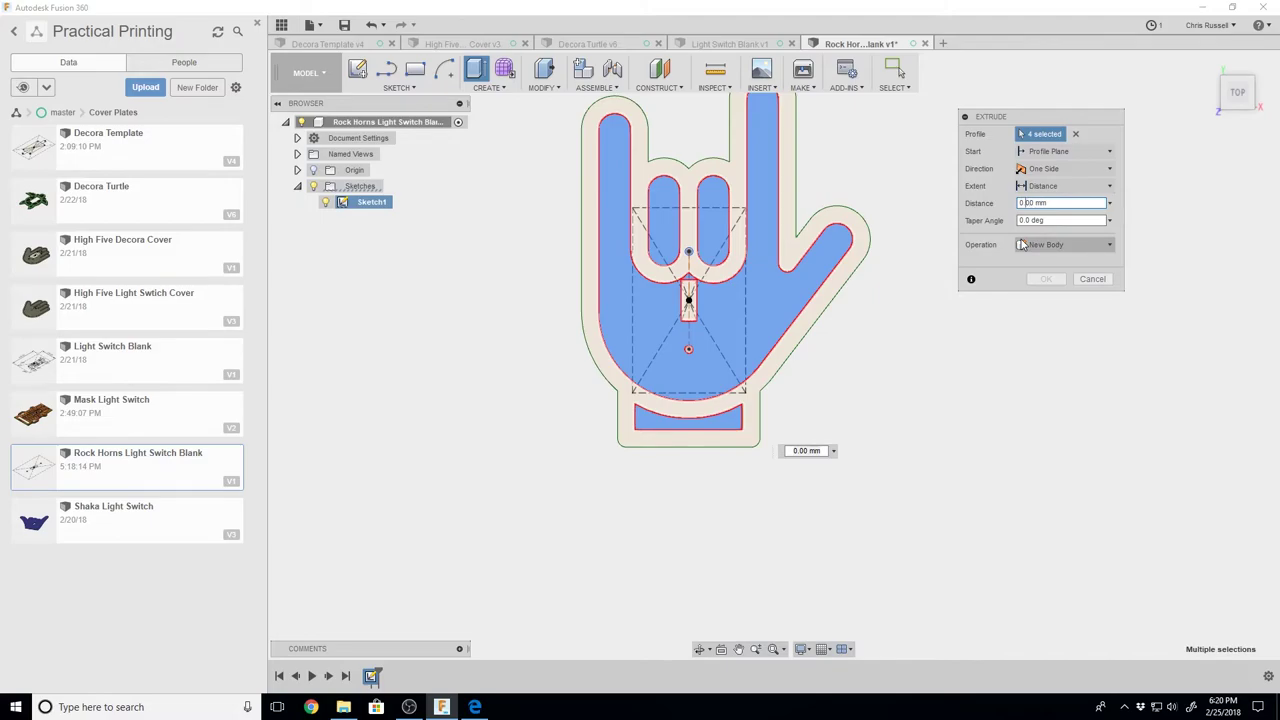
key(Return)
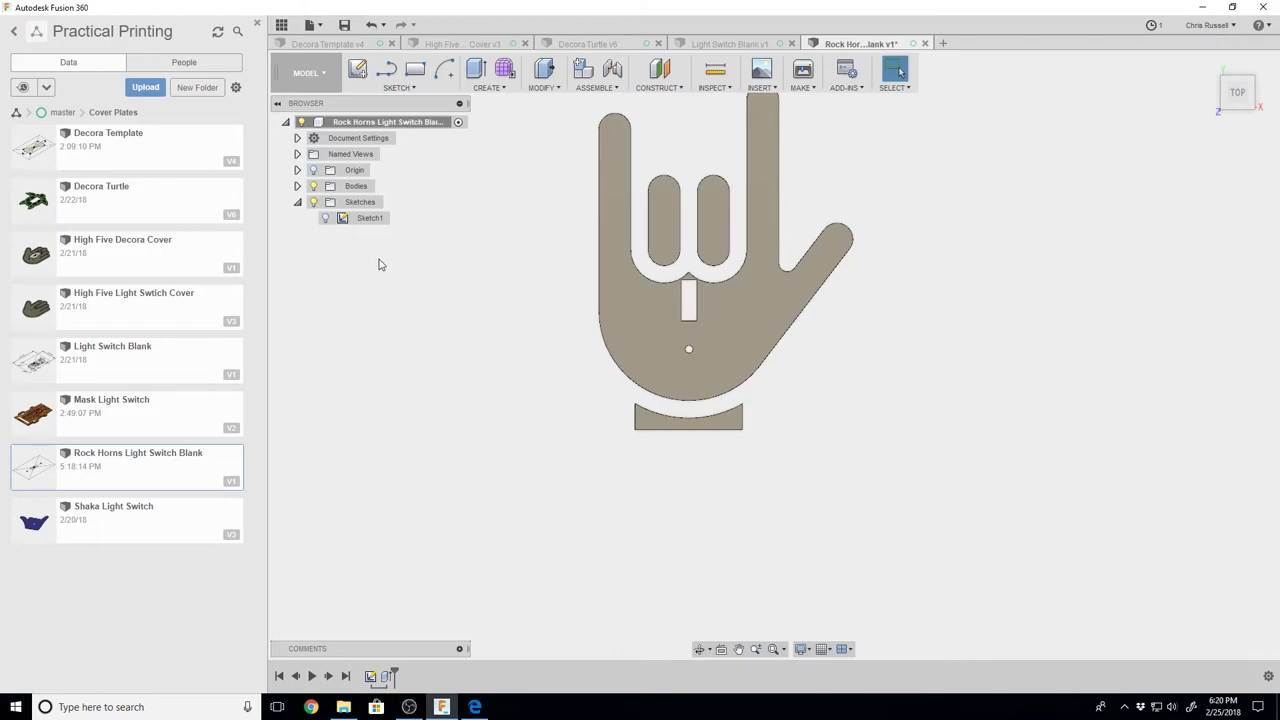
Reopen Sketch1 and extrude the hand's outer border profile 5 mm as a new body
right_click(380, 218)
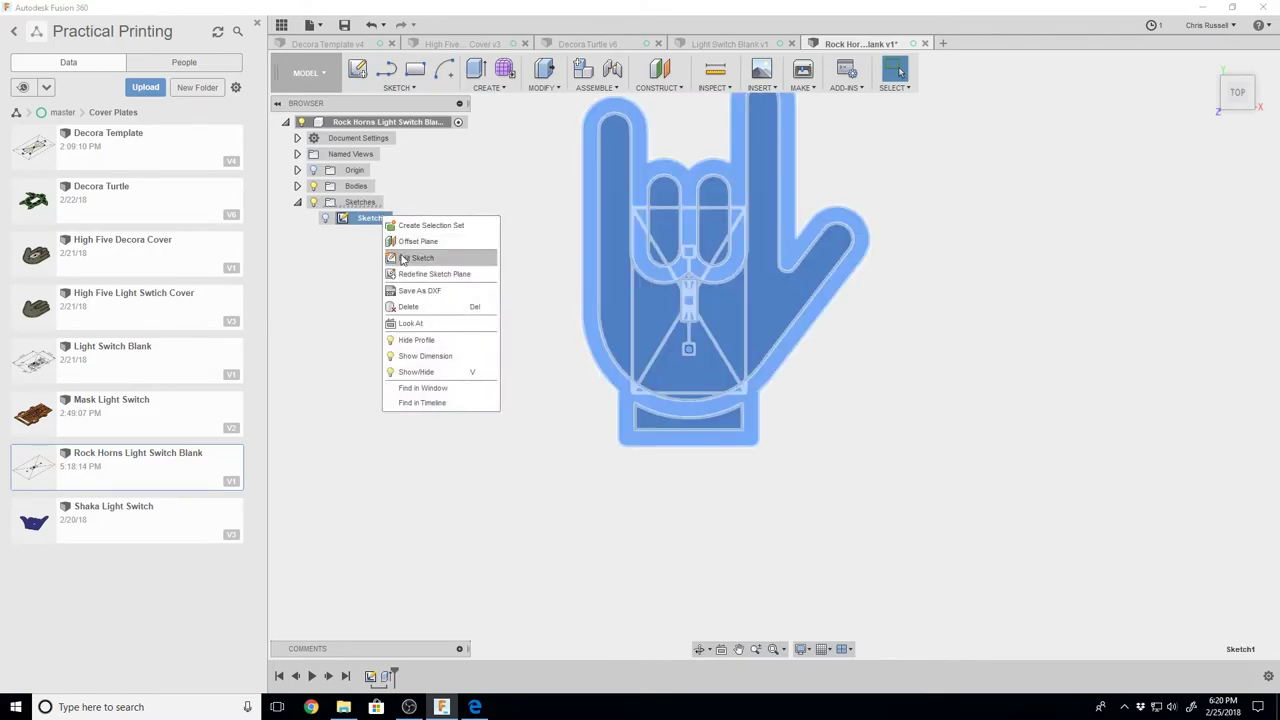
click(411, 262)
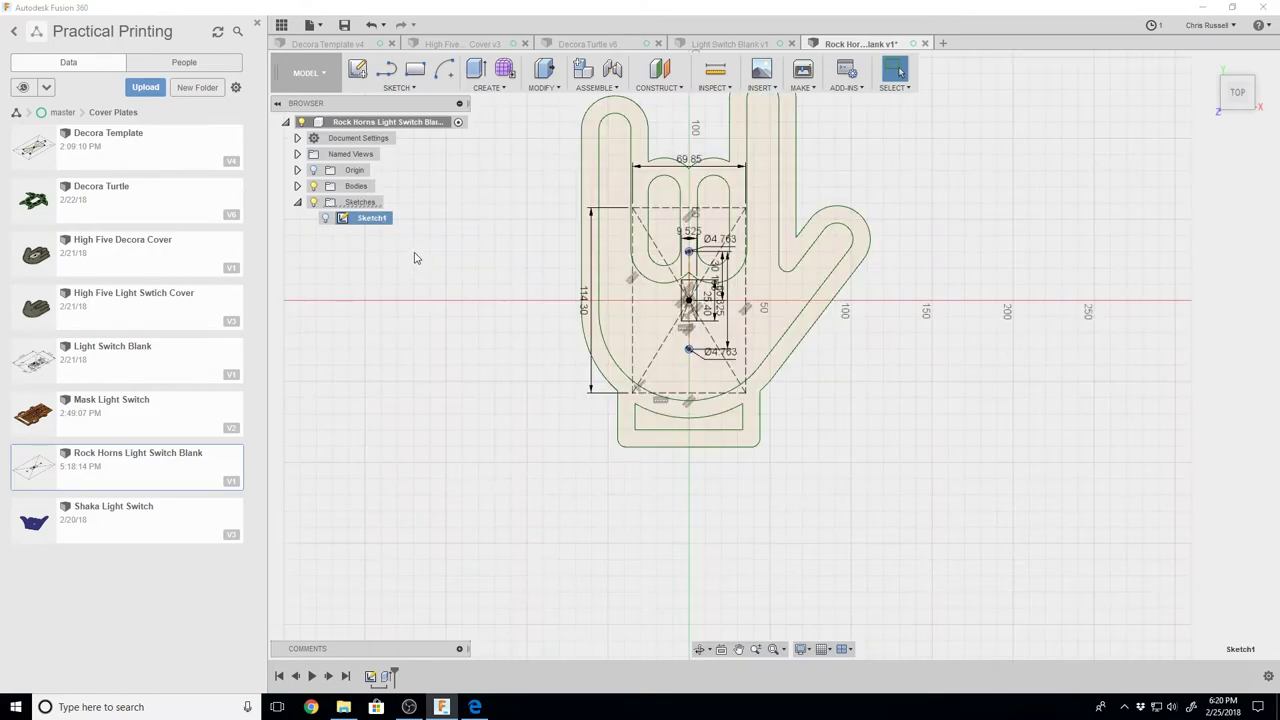
click(489, 89)
click(489, 119)
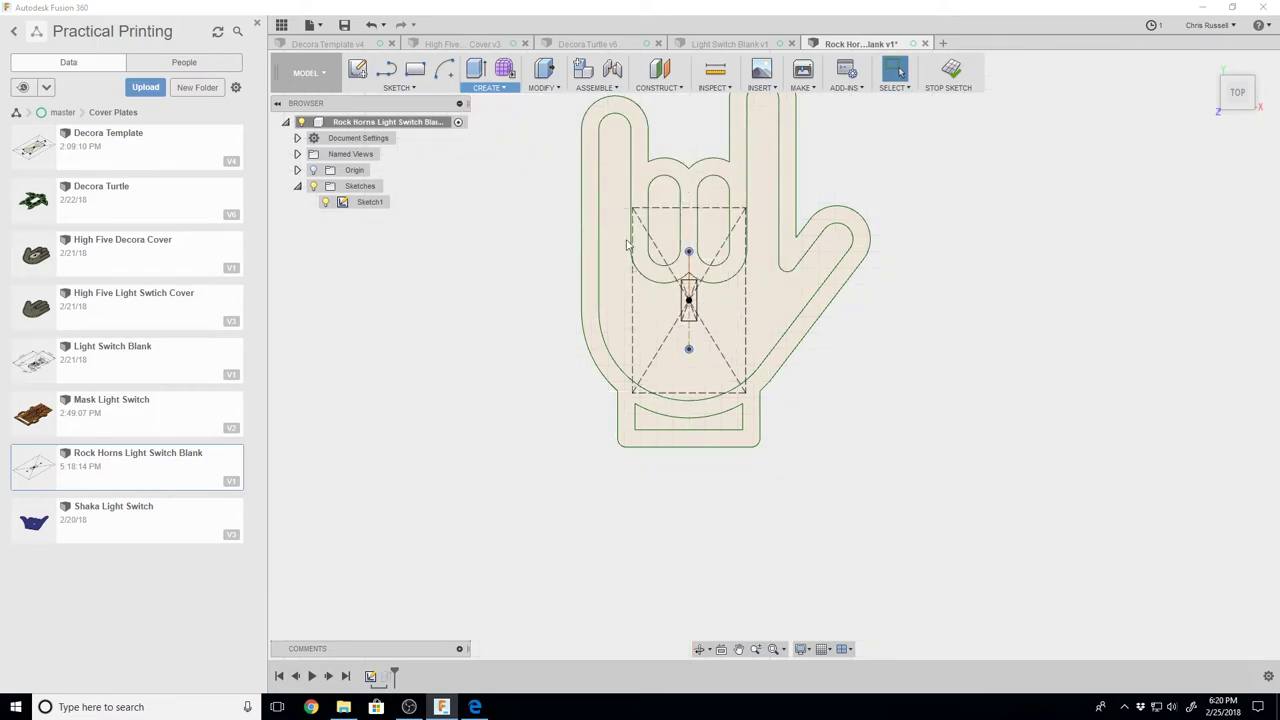
click(590, 194)
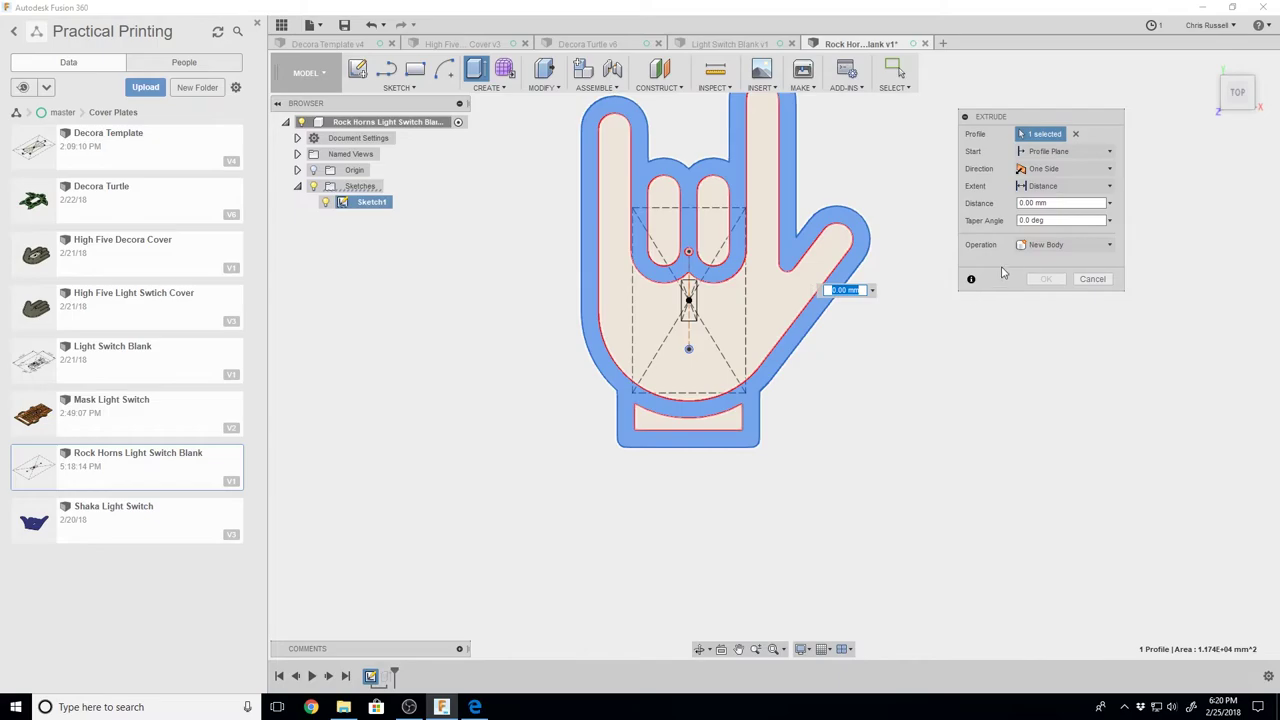
click(1040, 203)
text(5)
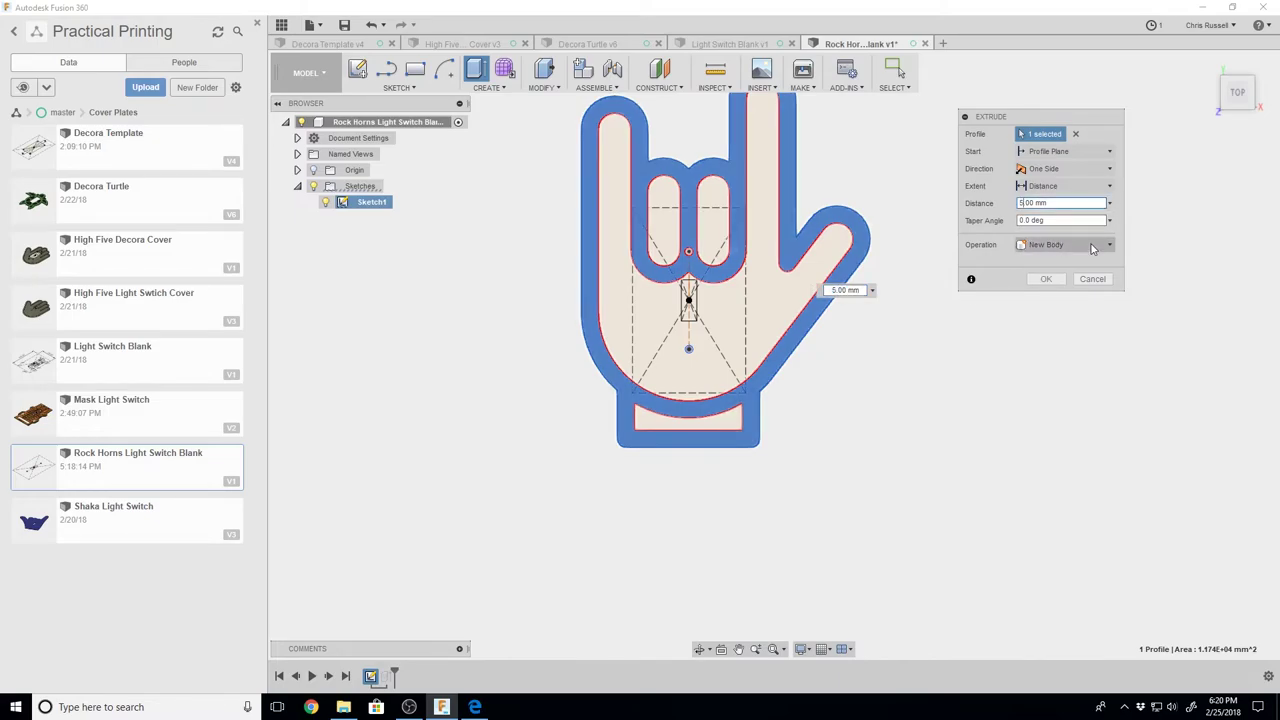
click(1045, 280)
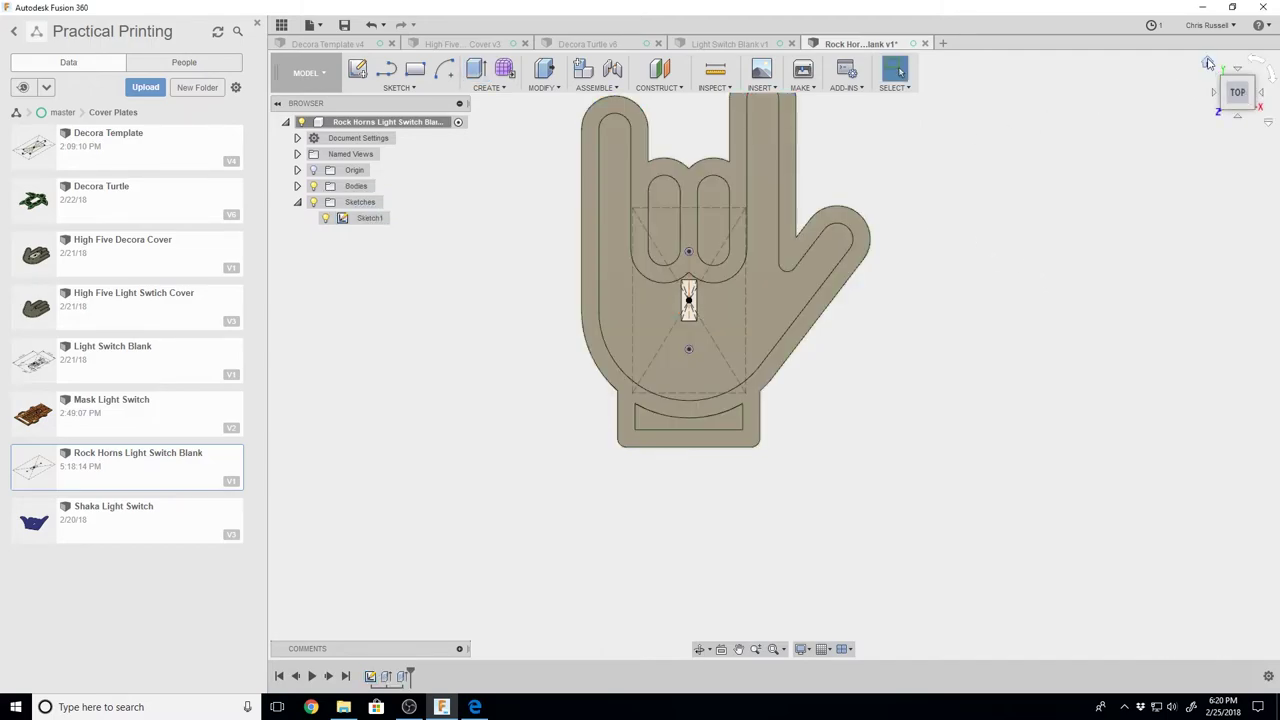
In the home view, chamfer the top edges of both screw holes with an equal distance of 2.5 mm
click(1210, 62)
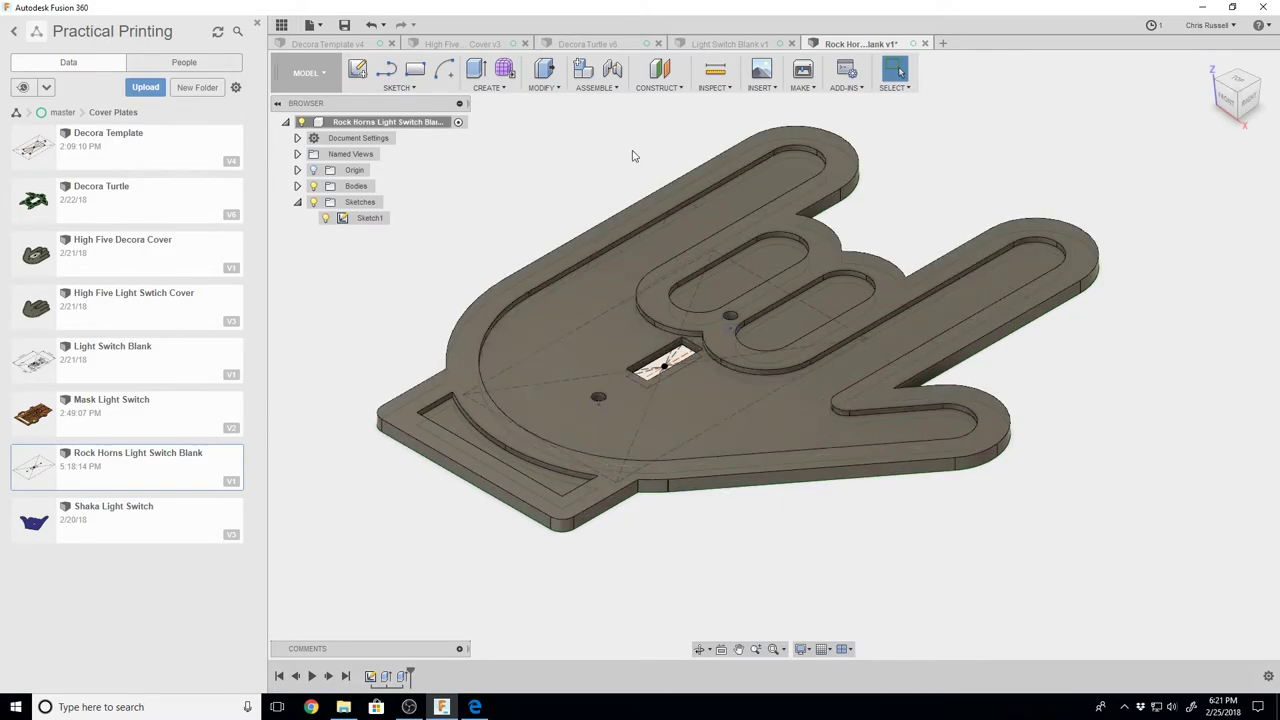
click(545, 88)
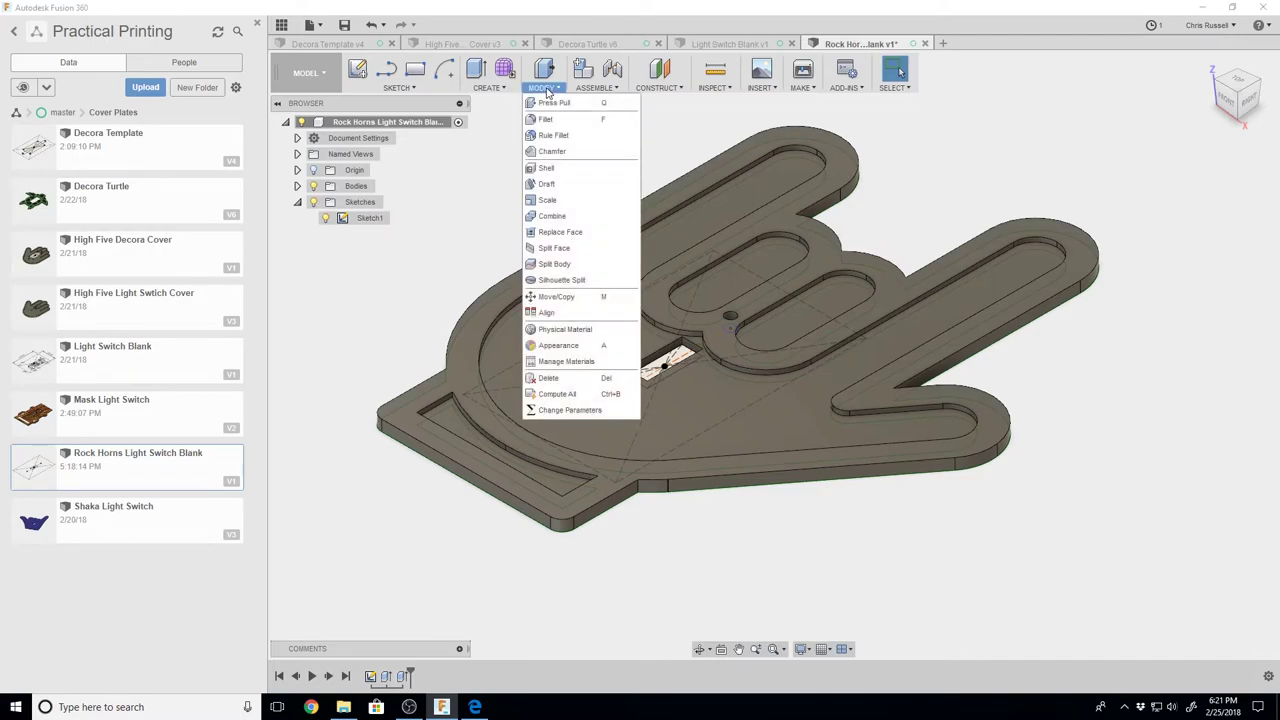
click(549, 153)
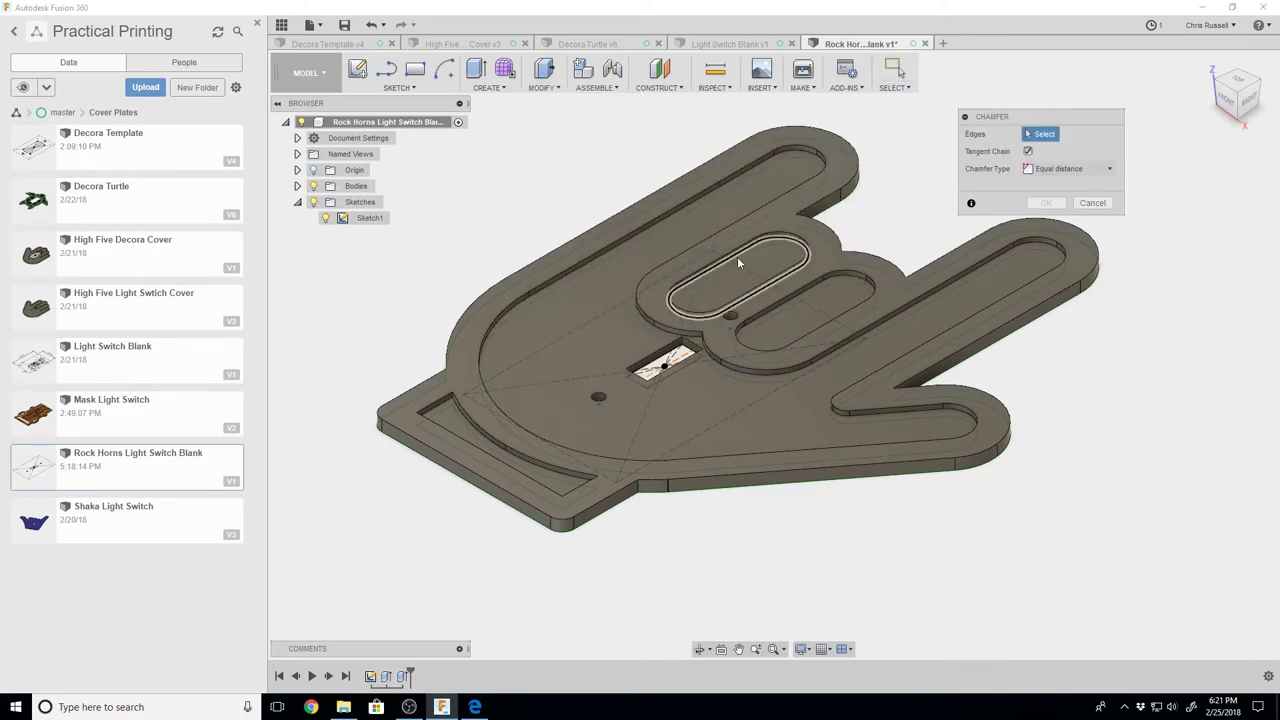
click(730, 311)
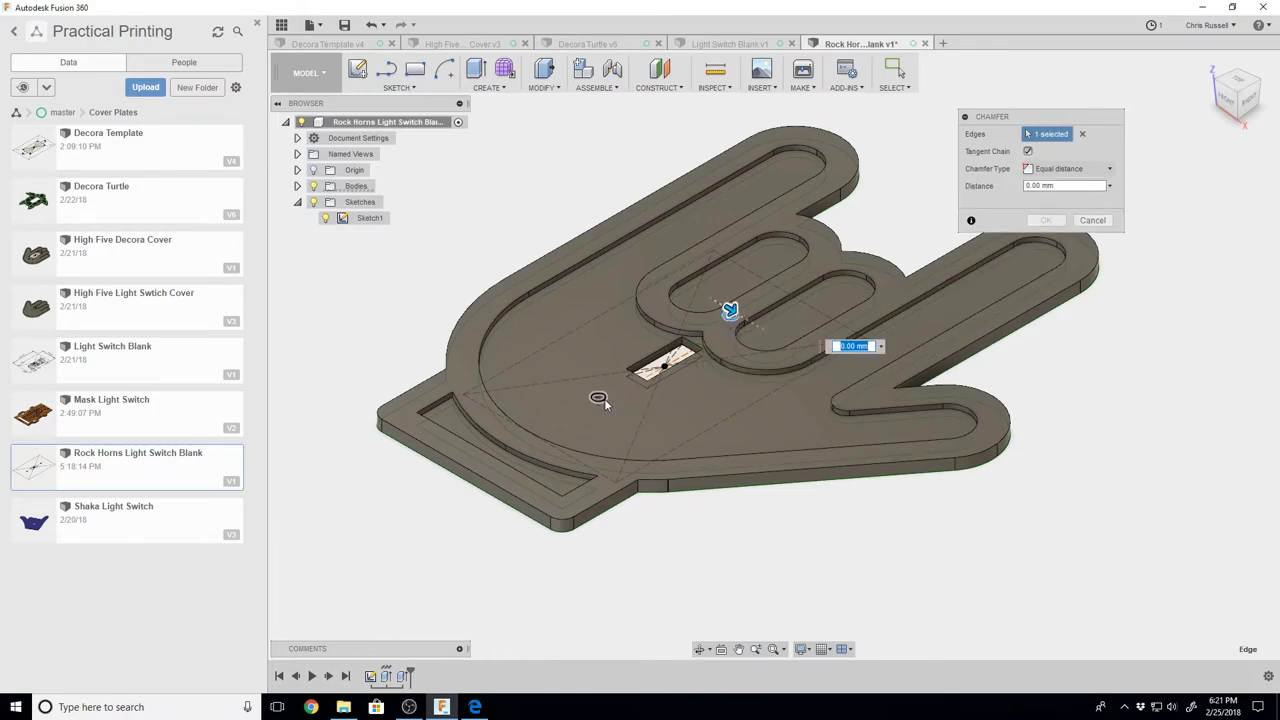
click(600, 403)
click(1050, 185)
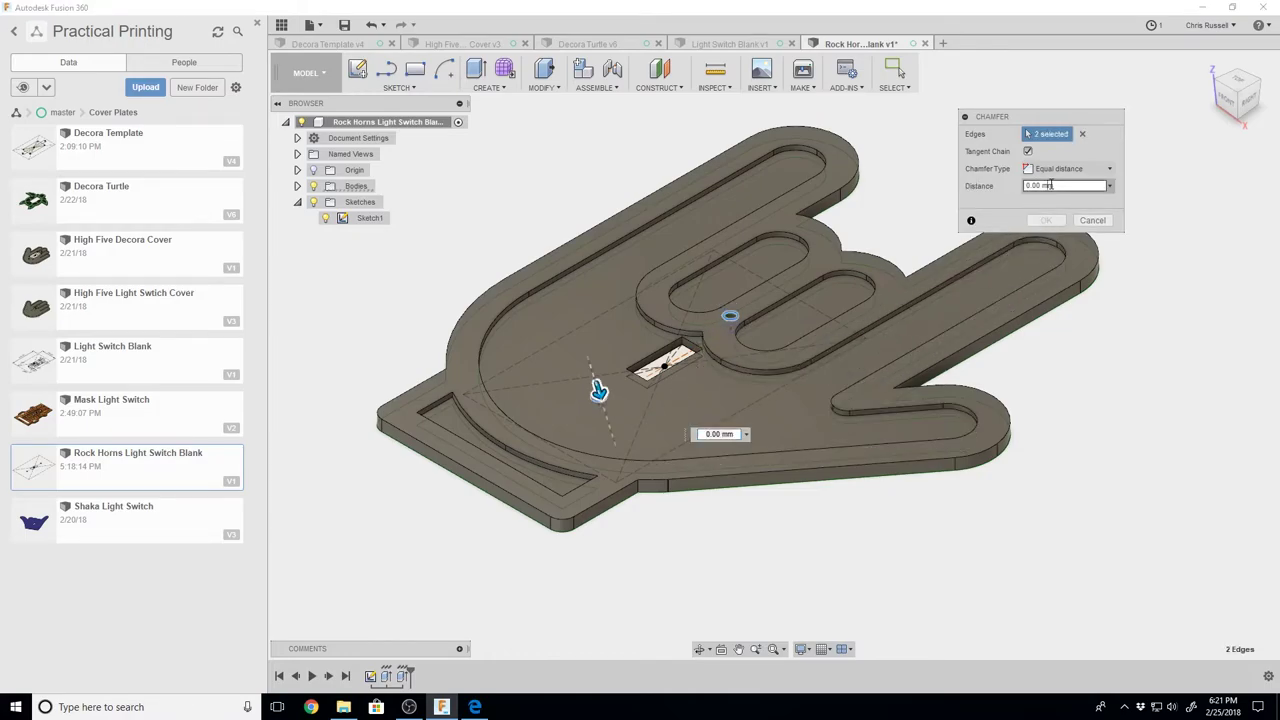
drag(1050, 185, 1016, 189)
text(2.5mm)
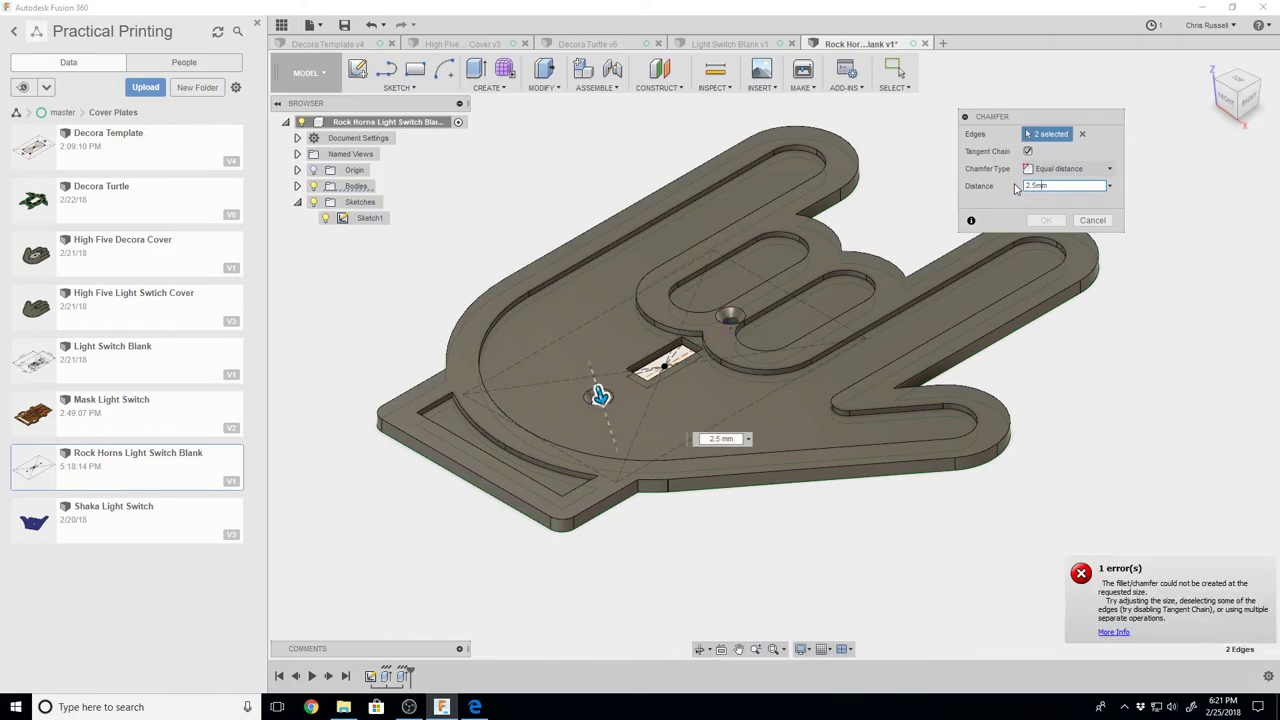
key(Escape)
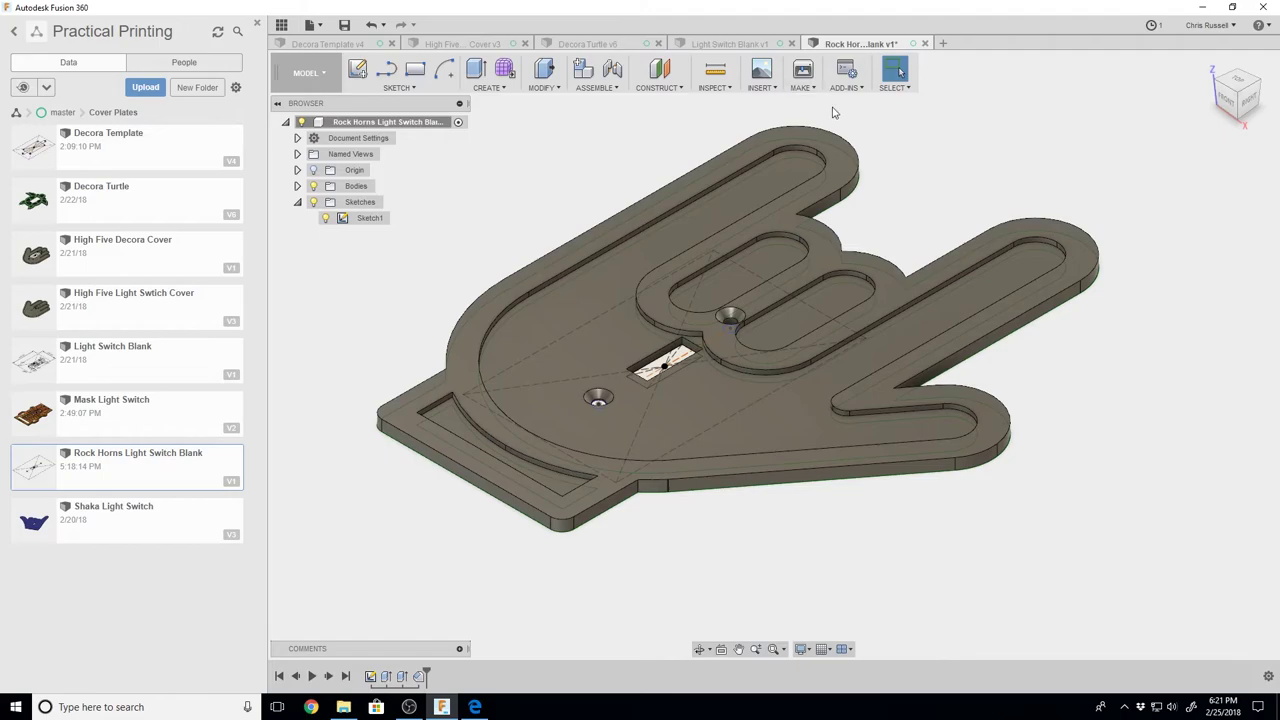
Start a 3D Print export to STL with the entire rock-horns cover component selected
click(806, 88)
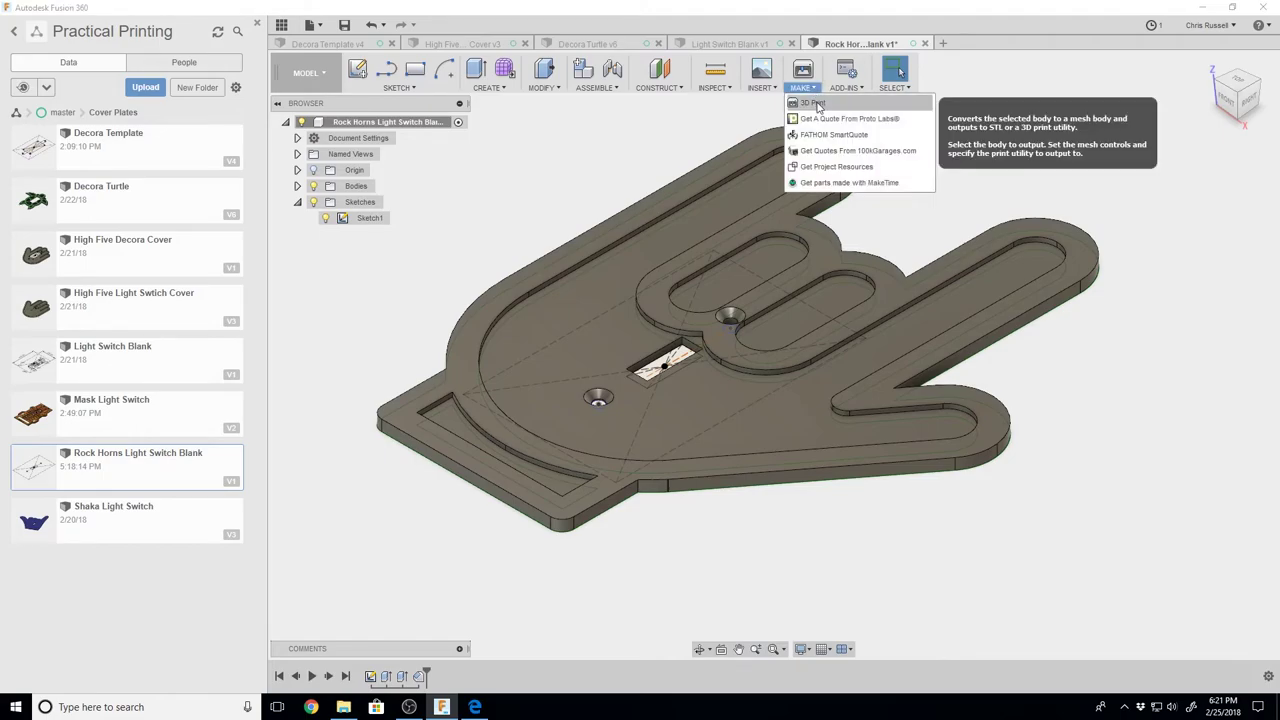
click(814, 103)
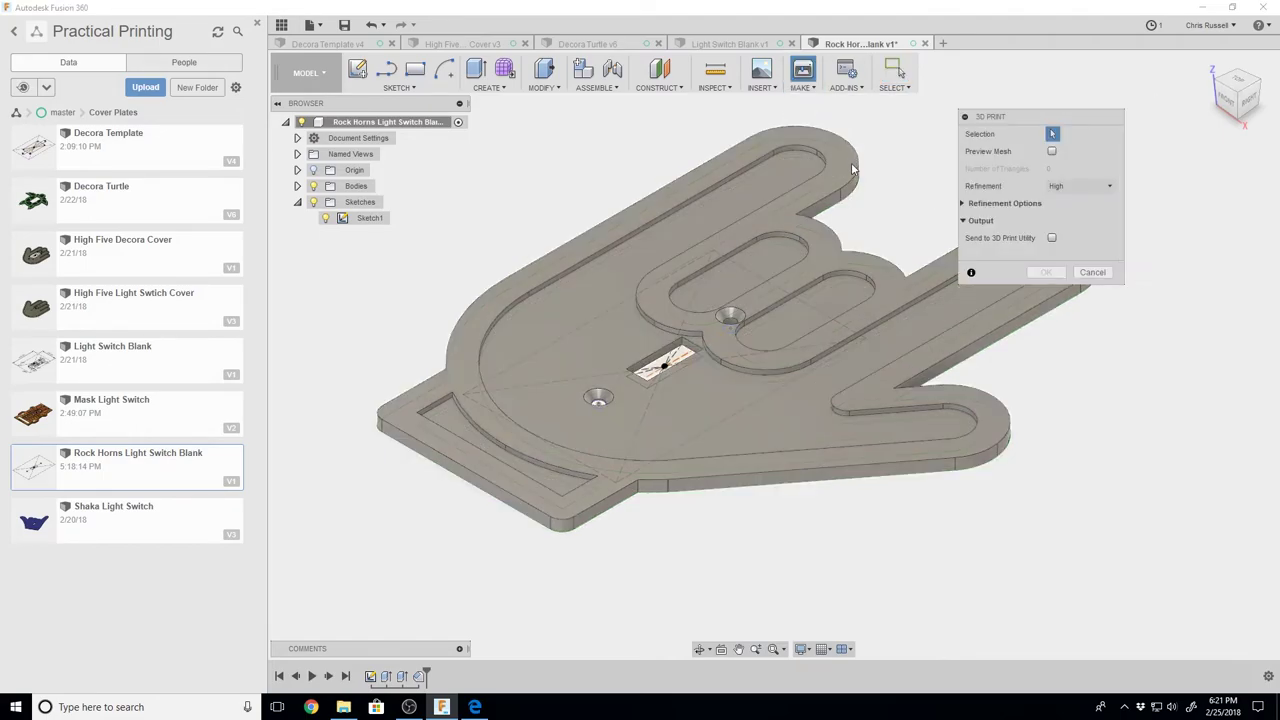
click(791, 188)
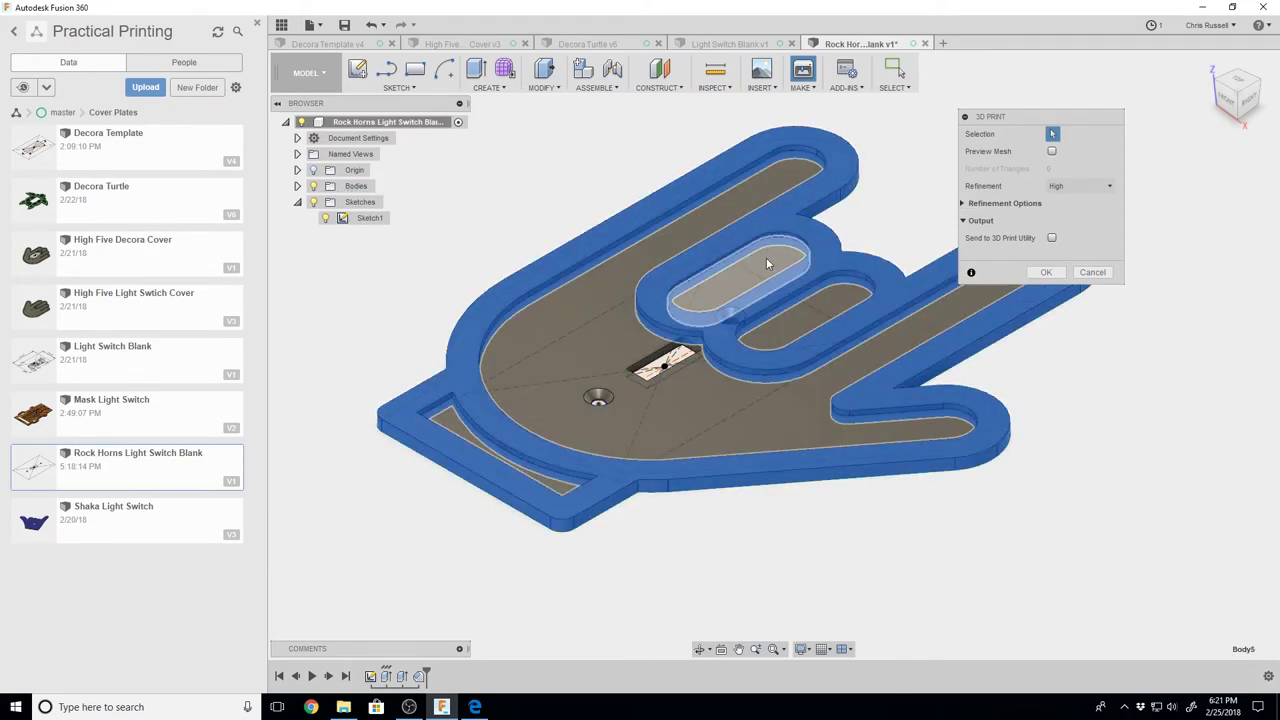
click(766, 257)
click(776, 191)
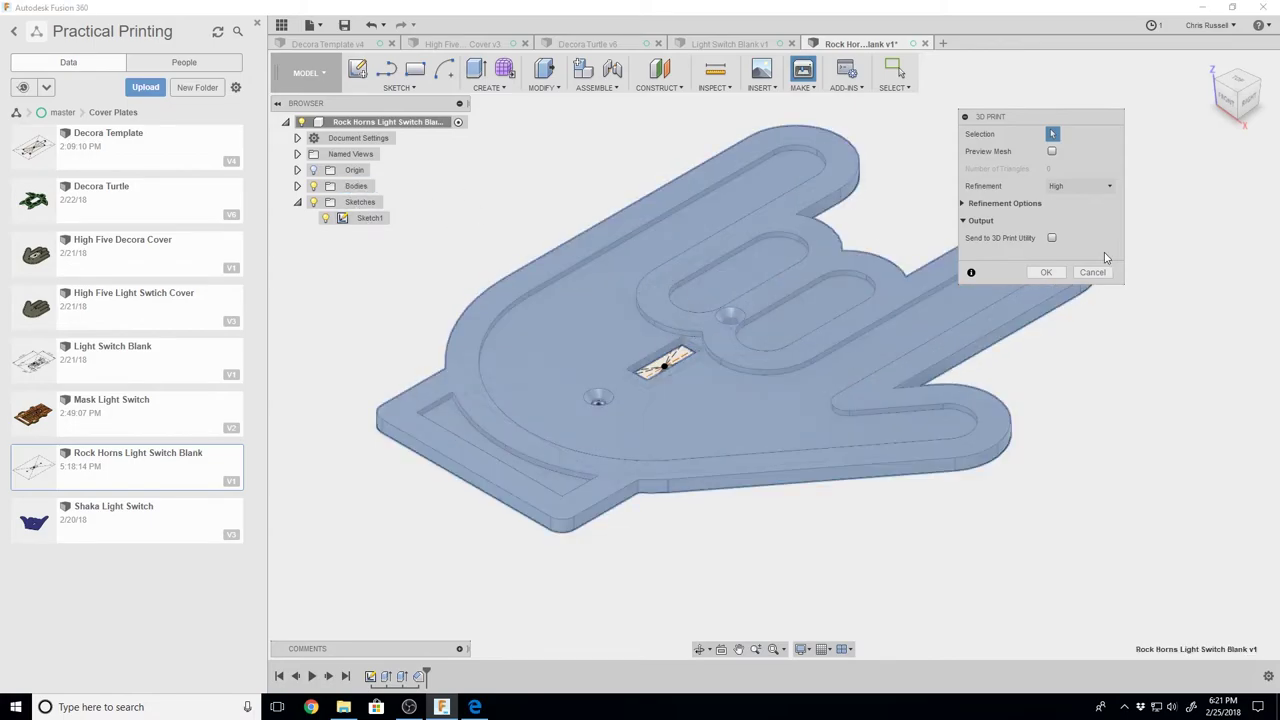
click(1047, 272)
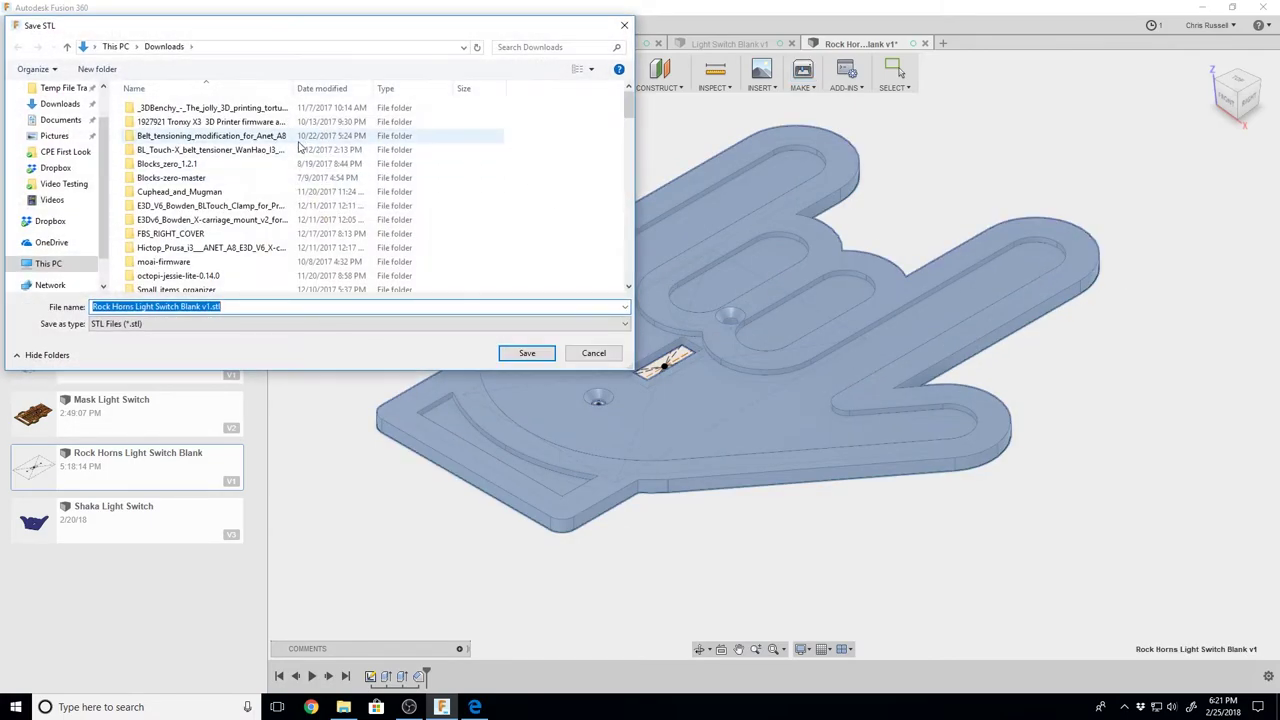
Save the STL to the Desktop as Rock Horns Light Switch Blank v1.stl, replacing the existing file
scroll(62, 118, up, 1)
click(62, 117)
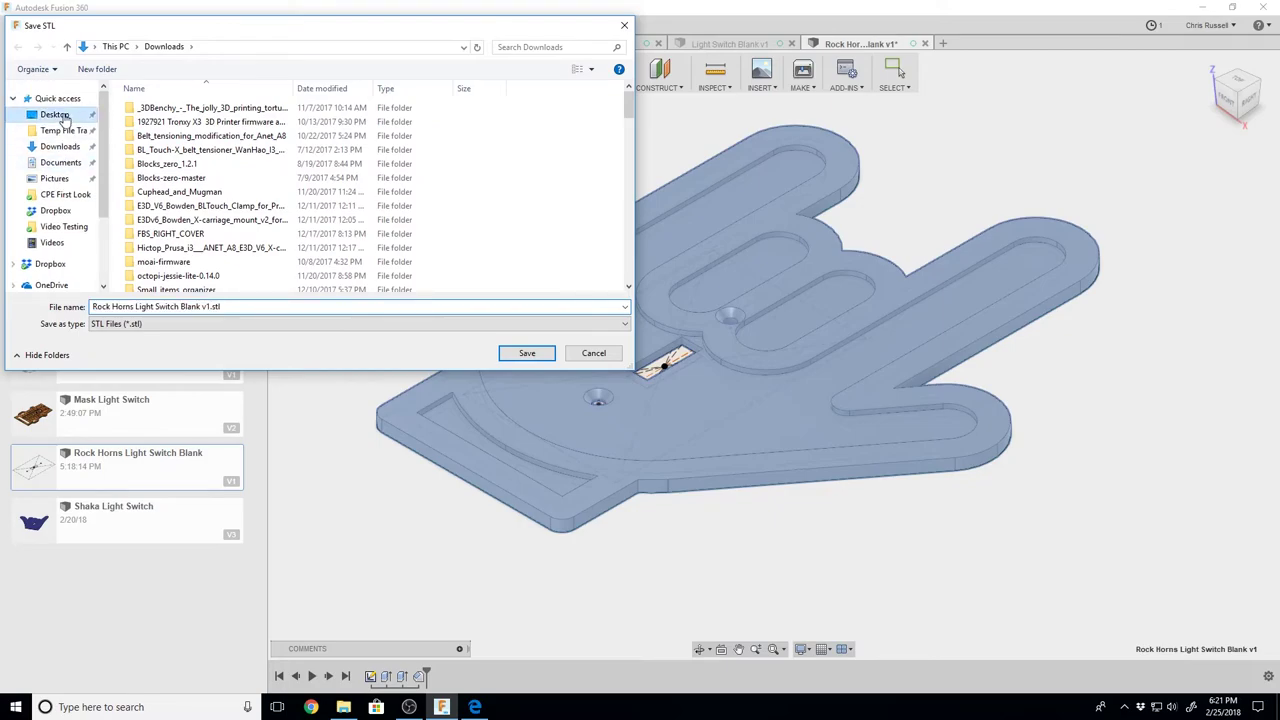
click(537, 358)
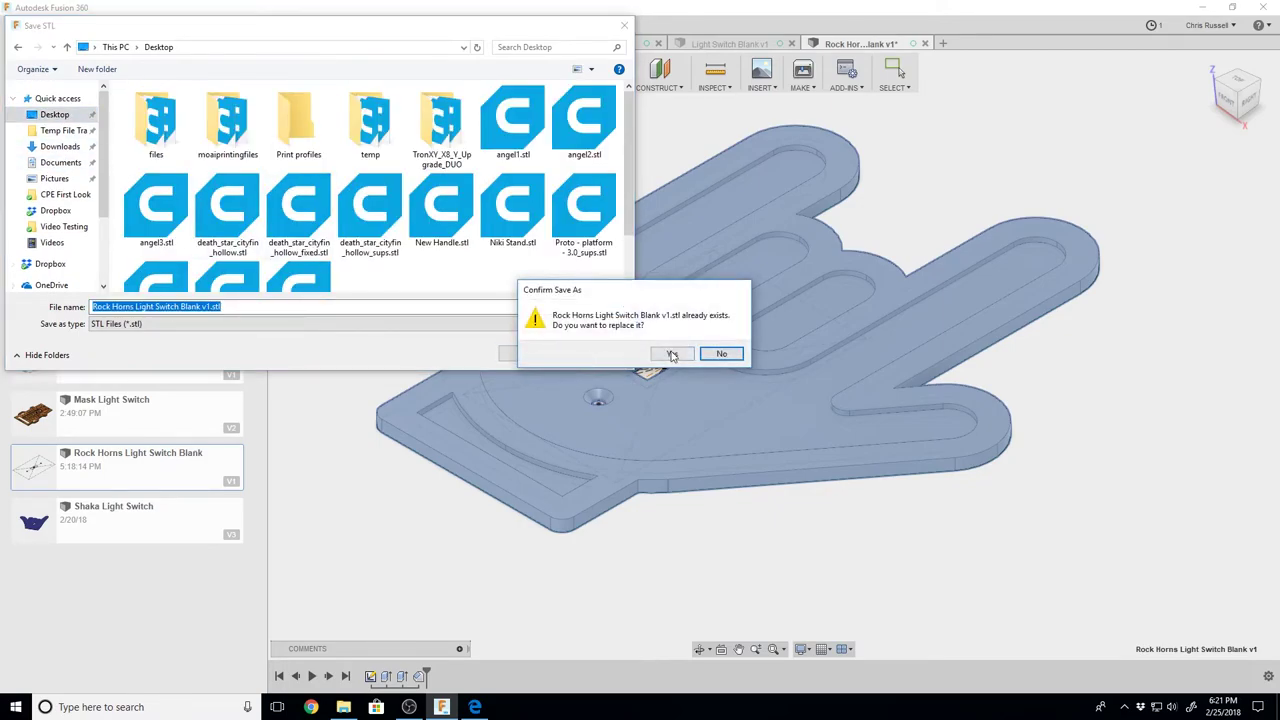
click(673, 355)
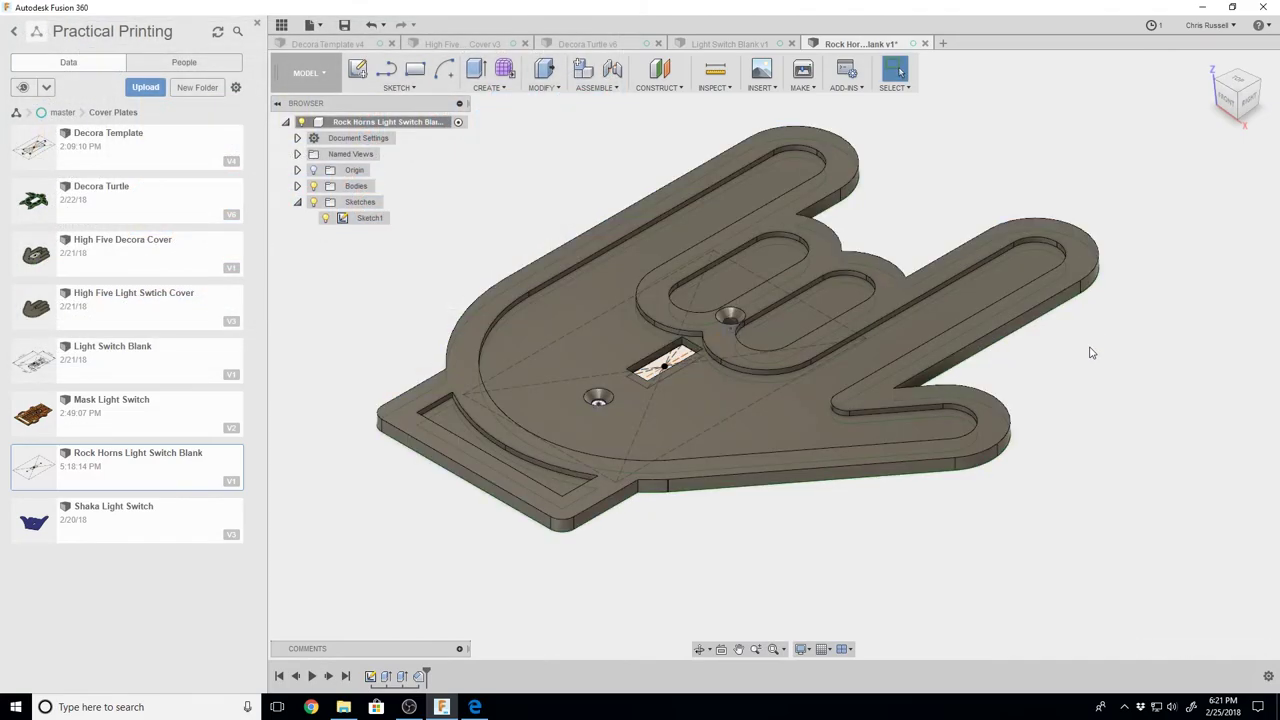